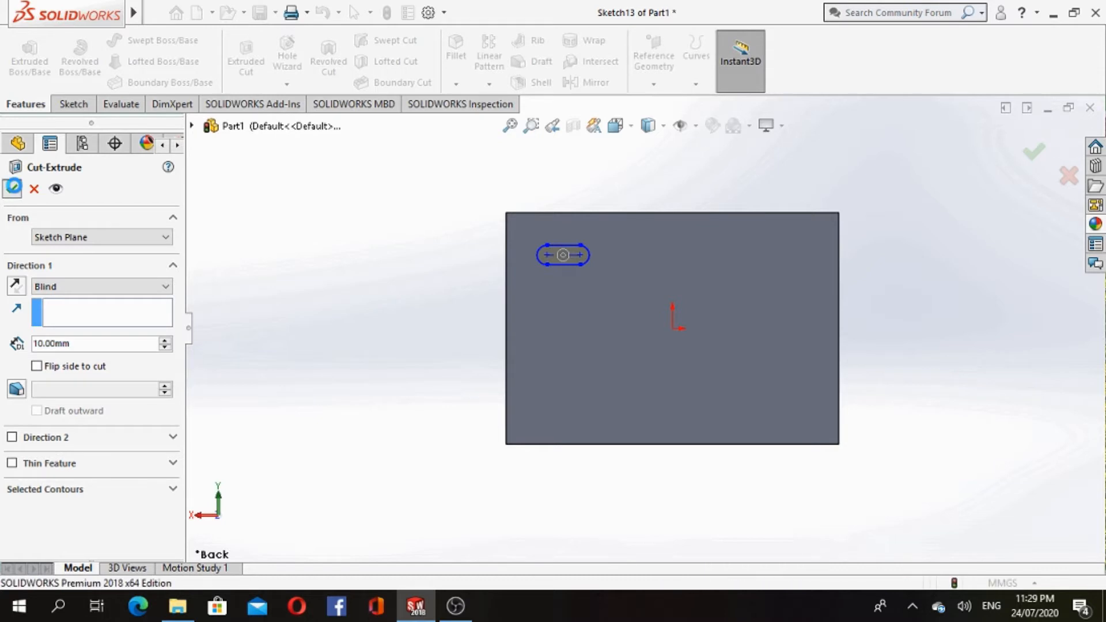
Cut the slot sketch blind to a depth of 10 mm into the tabletop plate
click(14, 189)
click(415, 277)
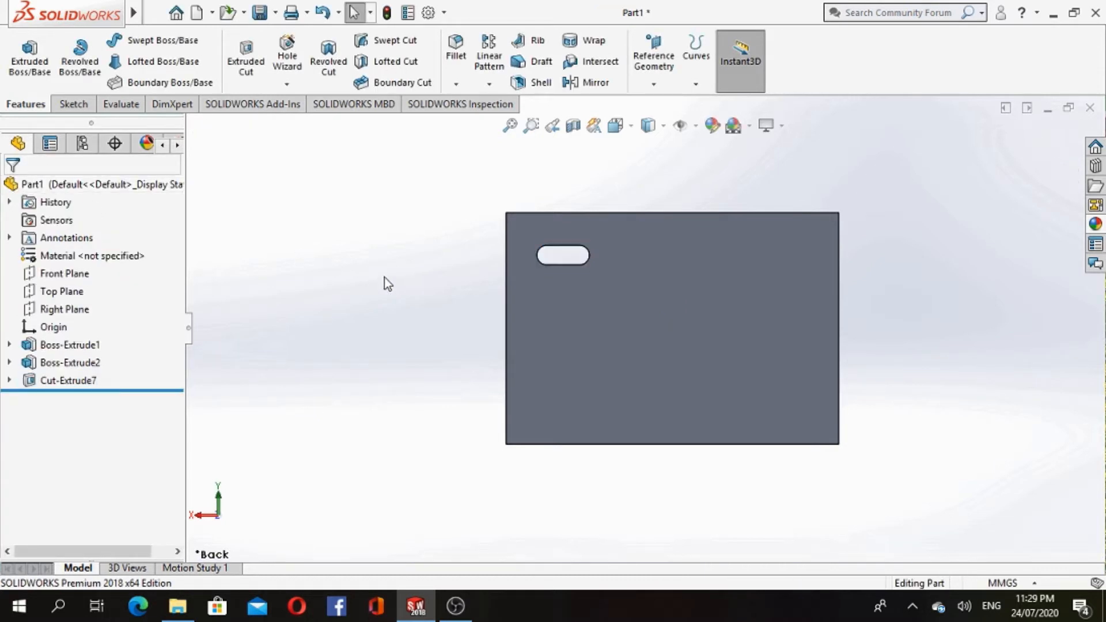
Sketch five points on the plate's slotted face, spread over the areas without the slot, and close the sketch
click(70, 104)
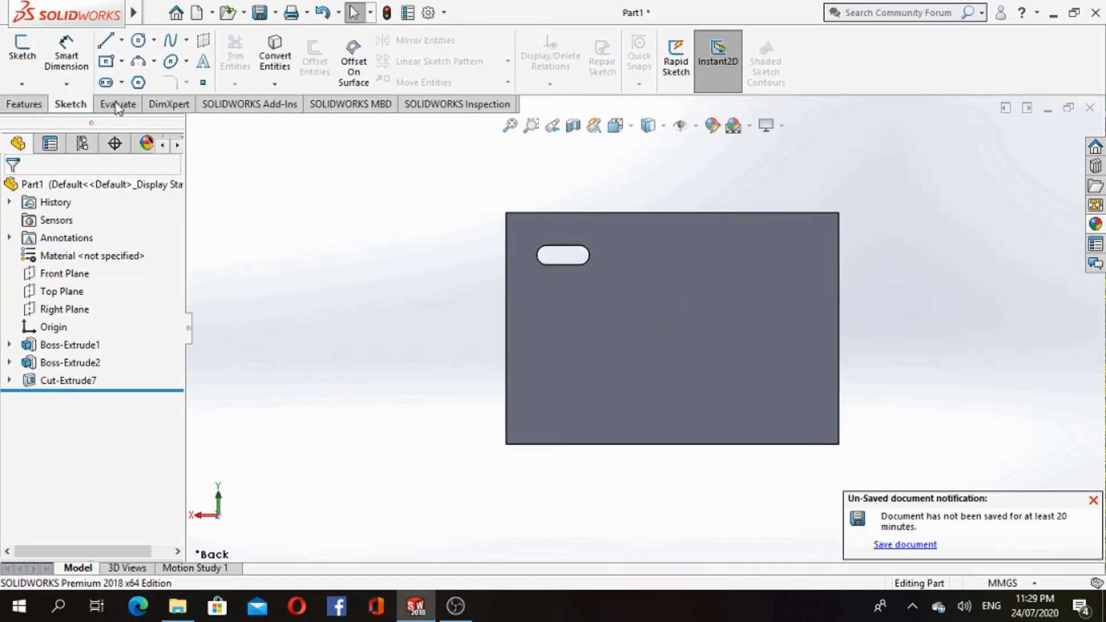
click(643, 360)
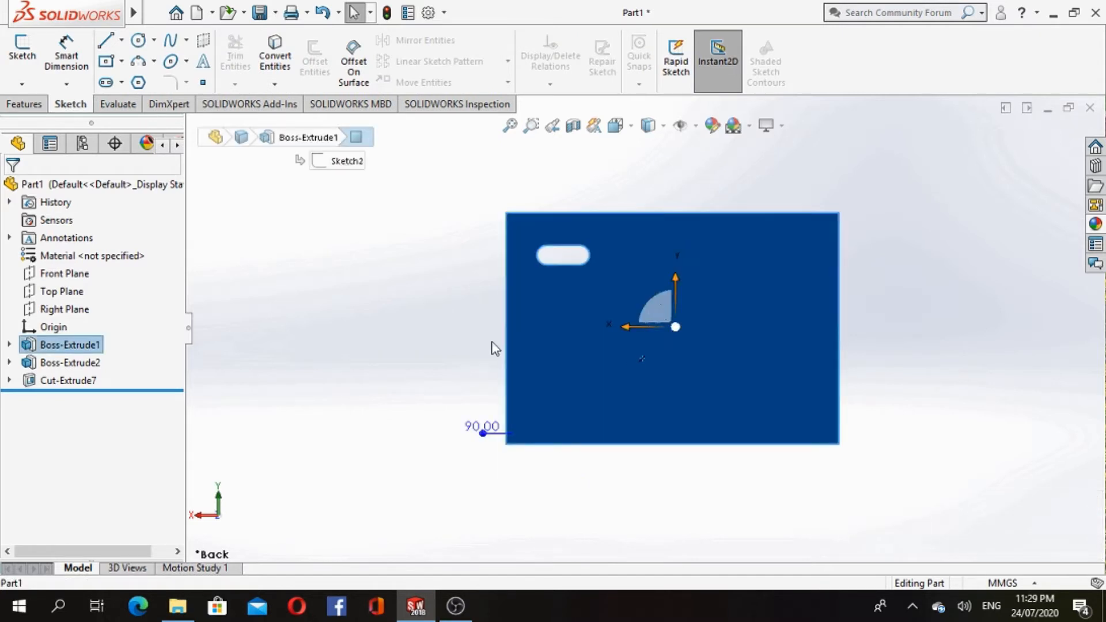
click(204, 82)
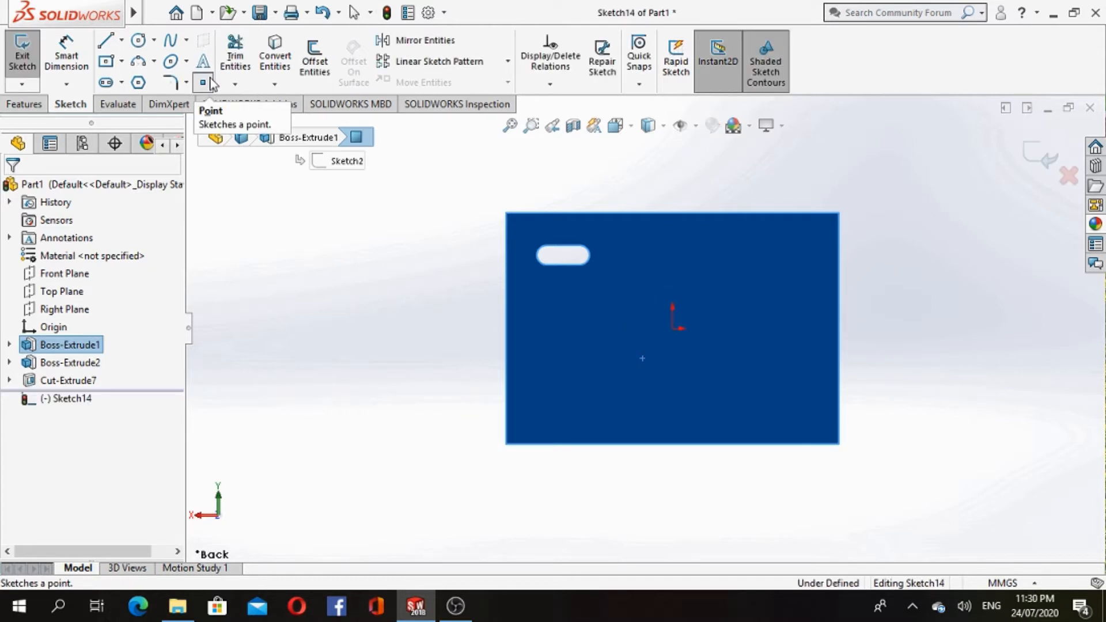
click(663, 254)
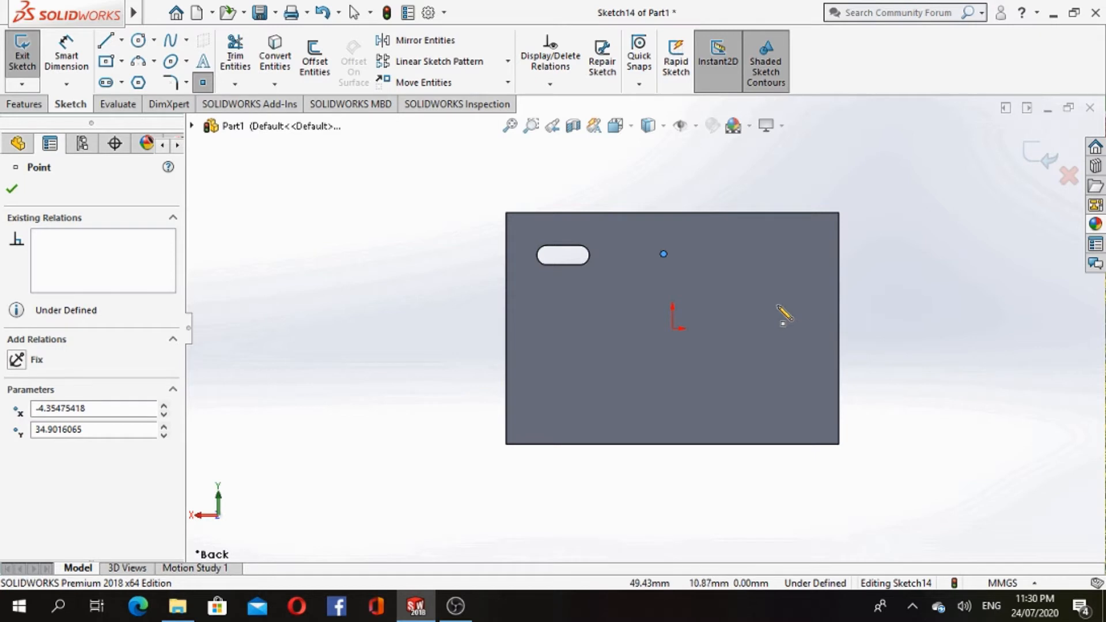
click(775, 328)
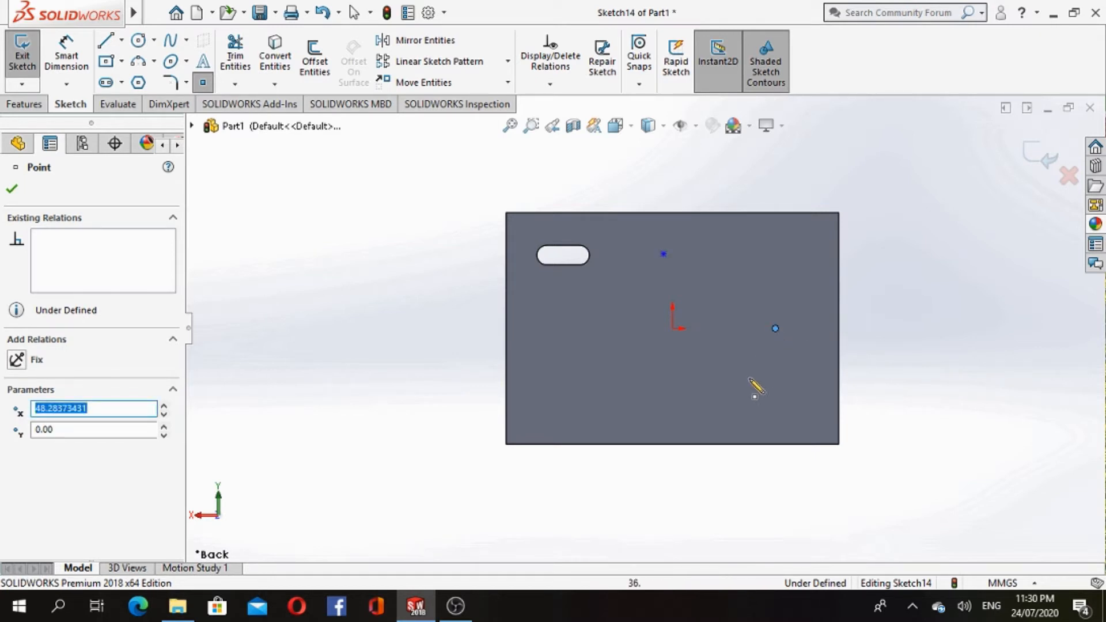
click(672, 419)
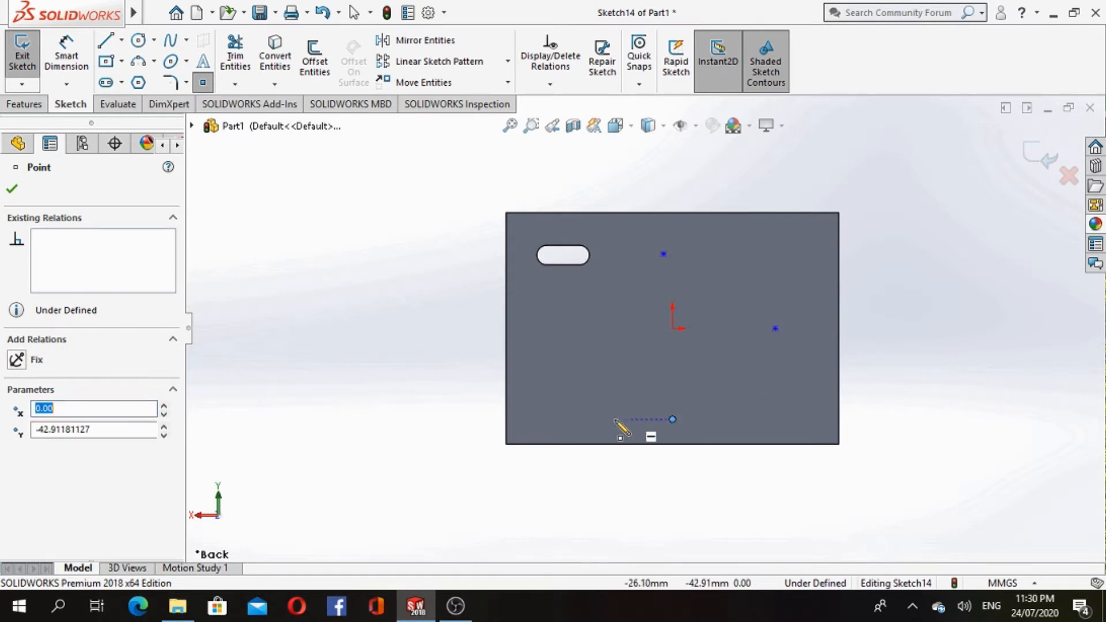
click(564, 419)
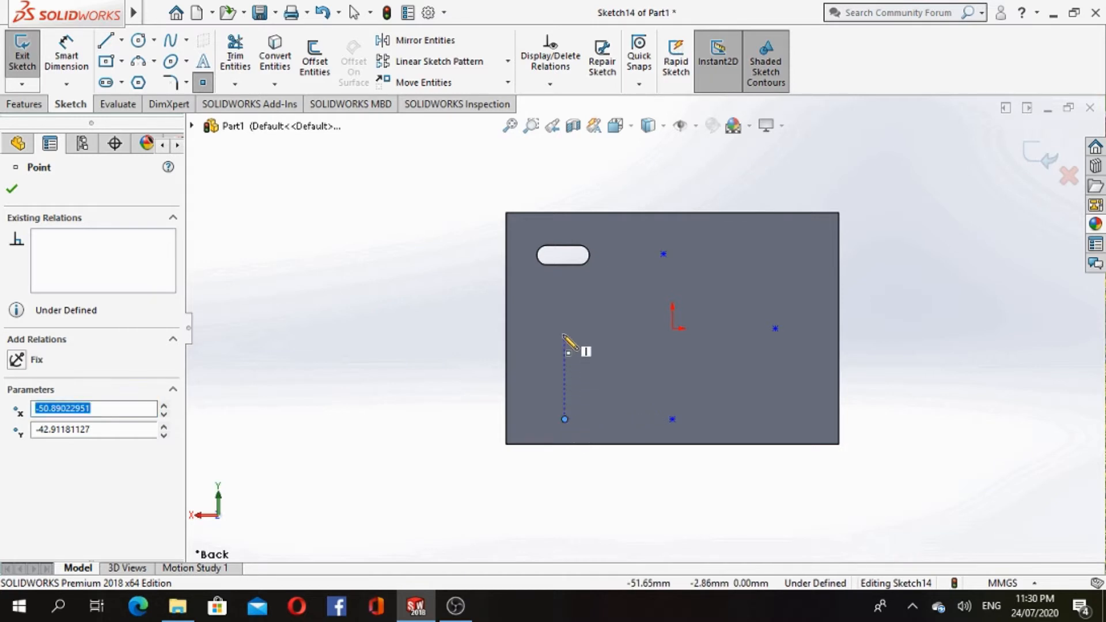
click(565, 335)
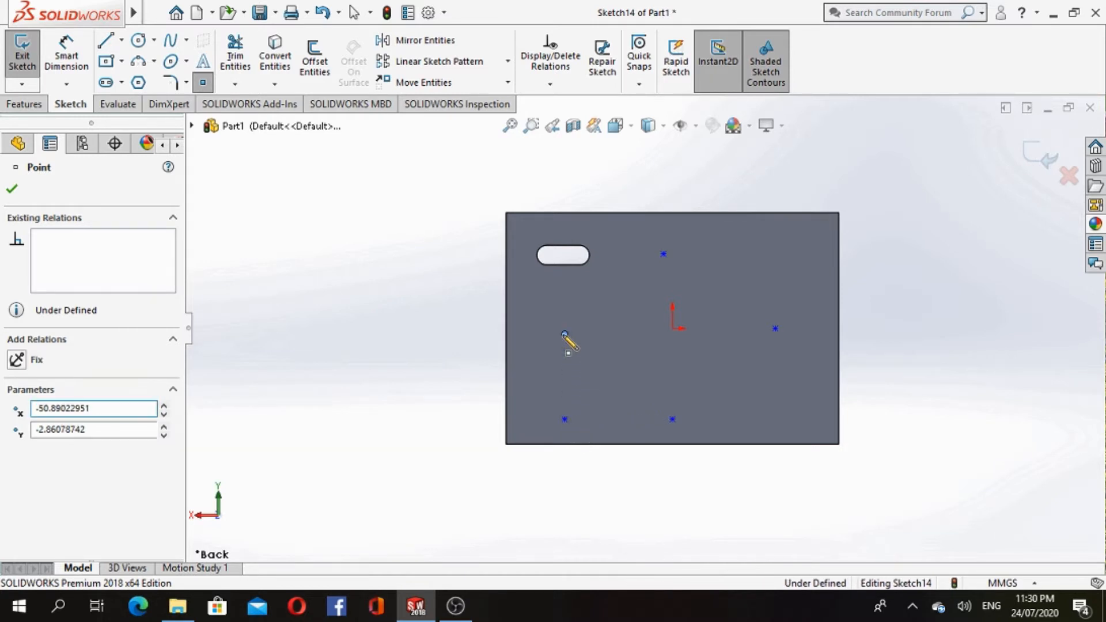
right_click(565, 335)
click(585, 348)
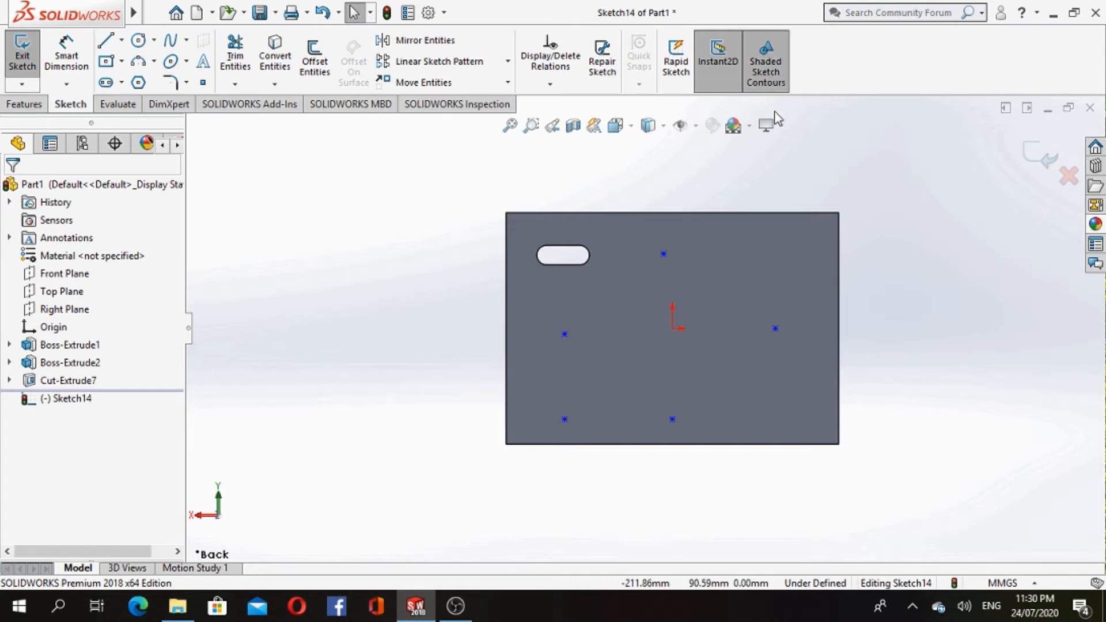
click(1037, 159)
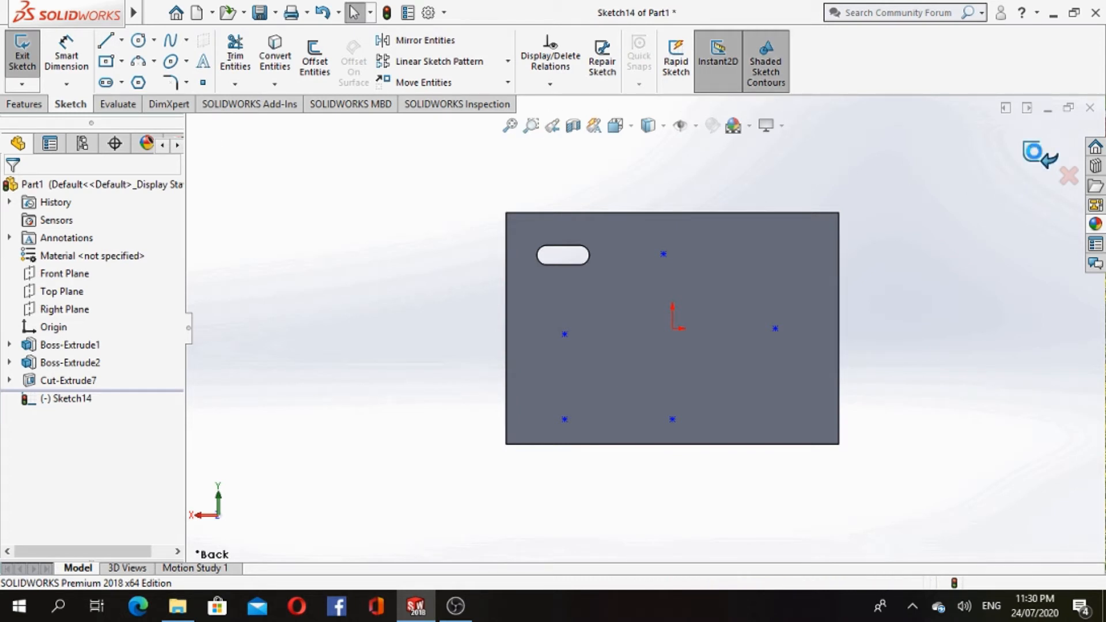
Create a Sketch Driven Pattern of the slot cut using the five-point sketch, with the centroid as reference point
click(23, 103)
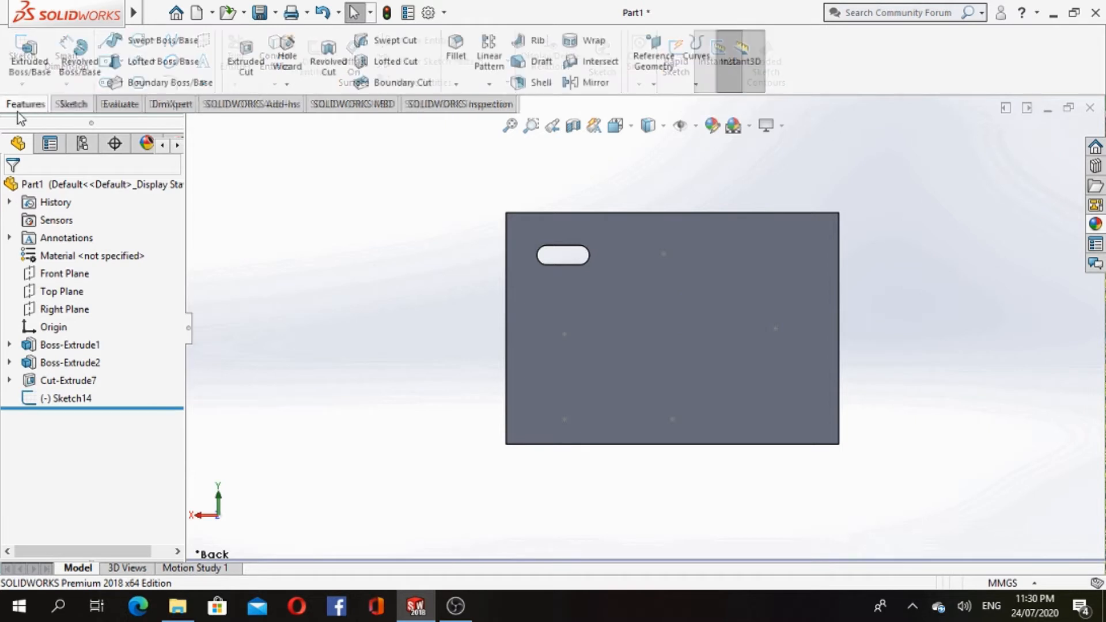
click(499, 87)
click(535, 183)
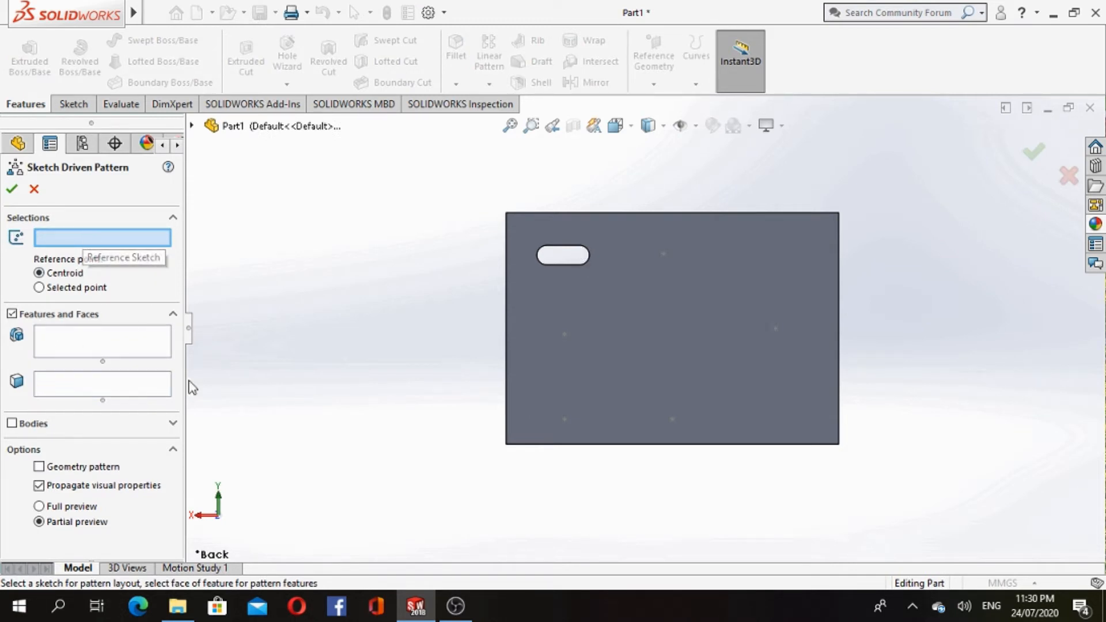
click(193, 125)
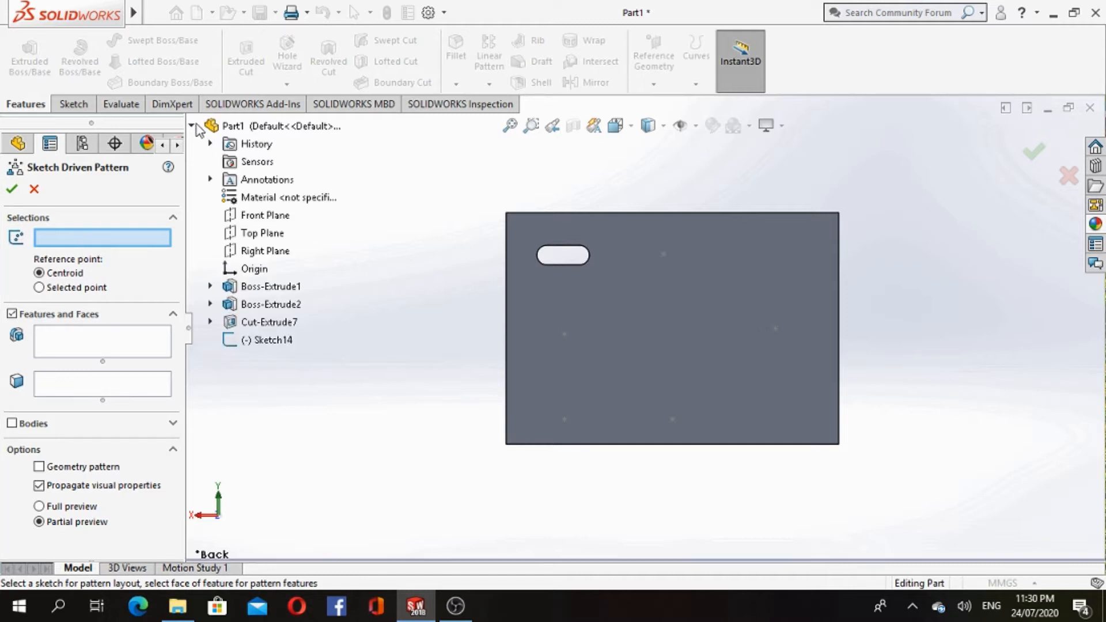
click(271, 340)
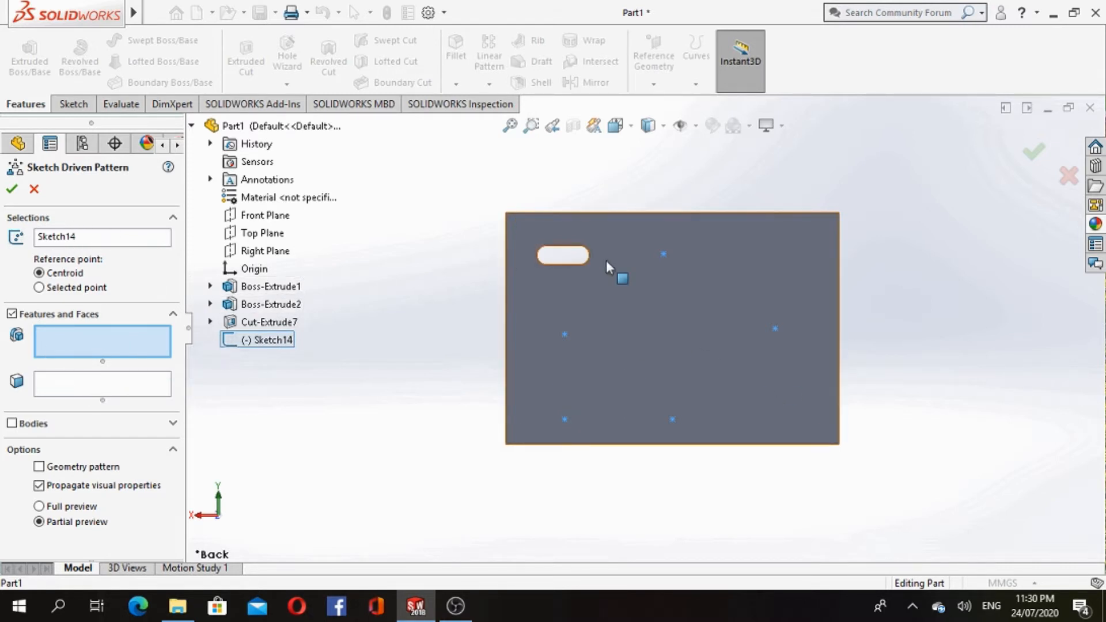
click(264, 324)
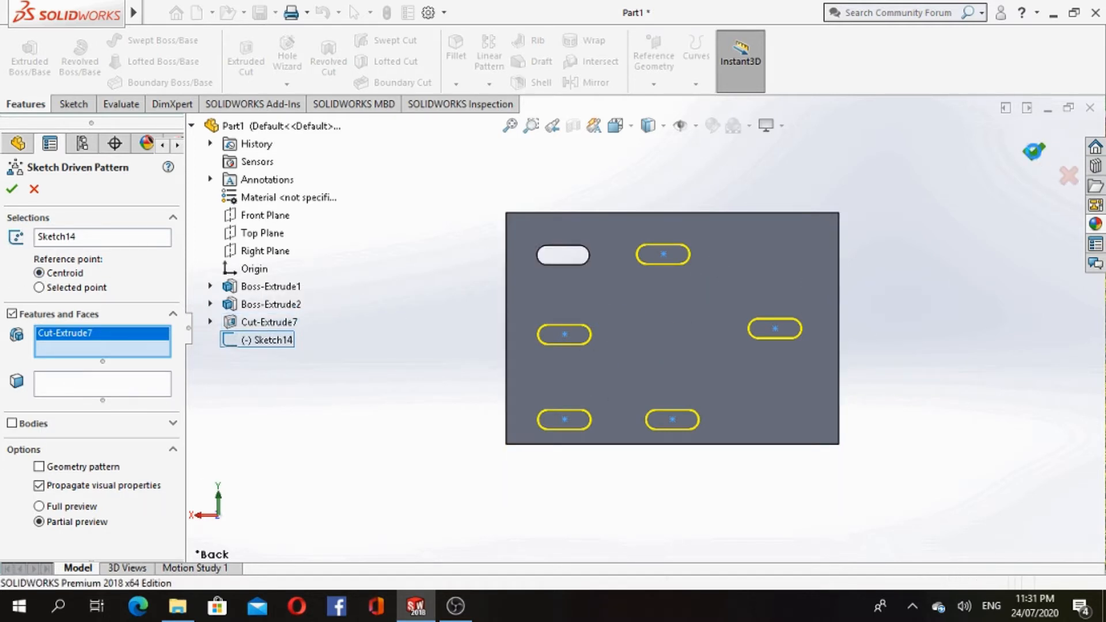
click(1034, 152)
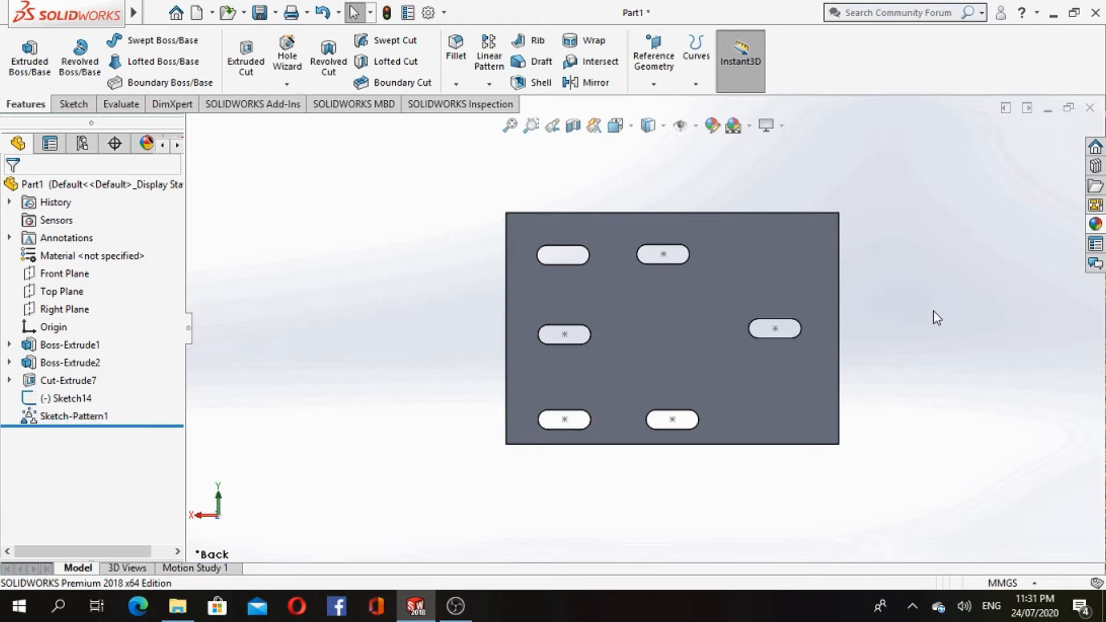
Examine the patterned slots and the table from several sides
key(Up)
key(Up)
key(Up)
key(Up)
key(Up)
key(Up)
key(Up)
key(Down)
key(Down)
key(Down)
key(Down)
key(Down)
key(Down)
key(Down)
key(Down)
key(Down)
key(Down)
key(Down)
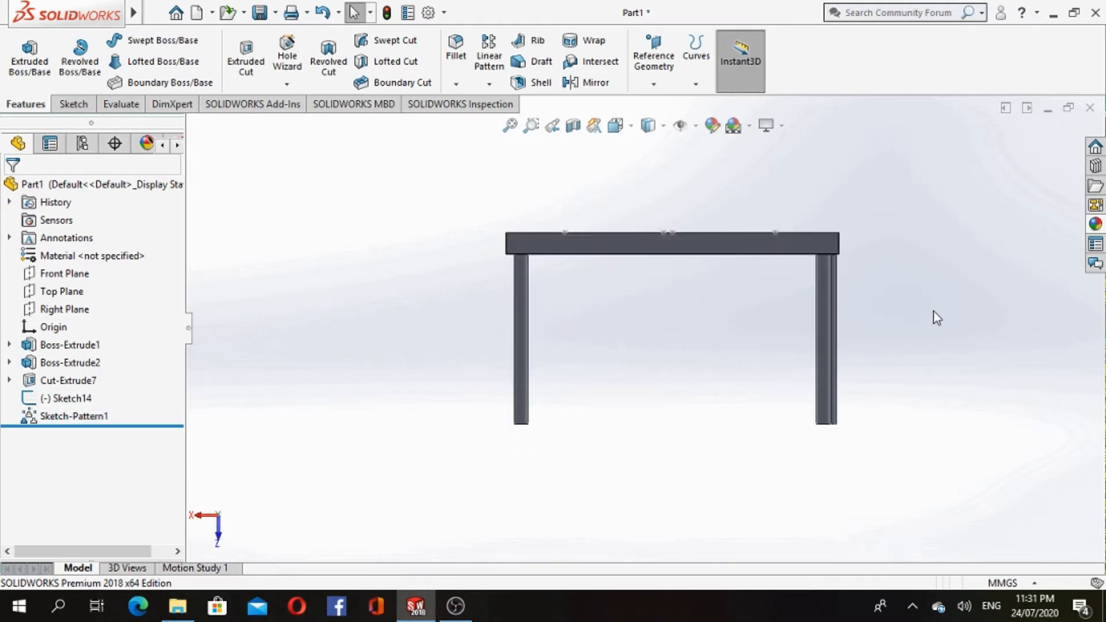
key(ctrl+6)
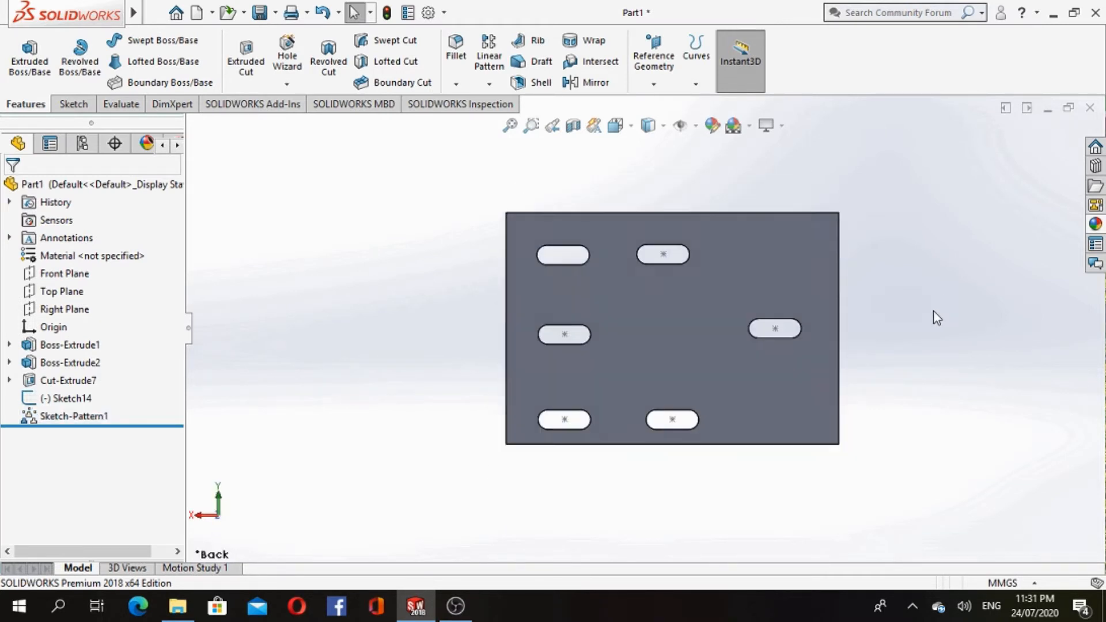
key(Left)
key(Left)
key(Left)
key(Left)
key(Left)
key(Left)
key(Down)
key(Down)
key(Down)
key(Down)
key(Down)
key(Down)
key(Down)
key(Down)
key(Down)
key(Down)
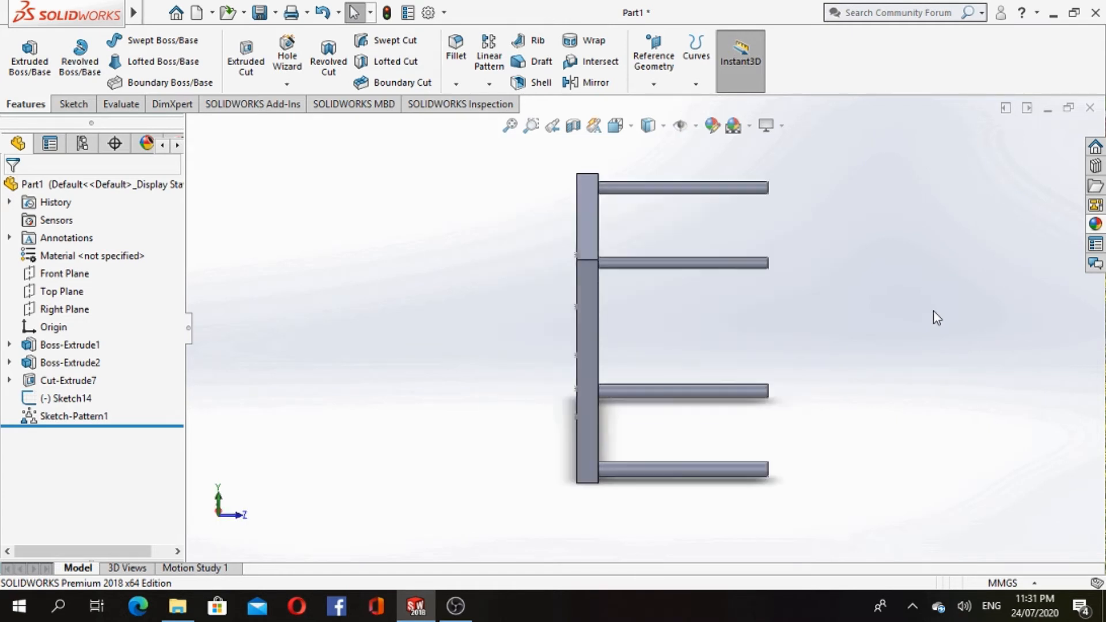
key(Left)
key(Left)
key(Left)
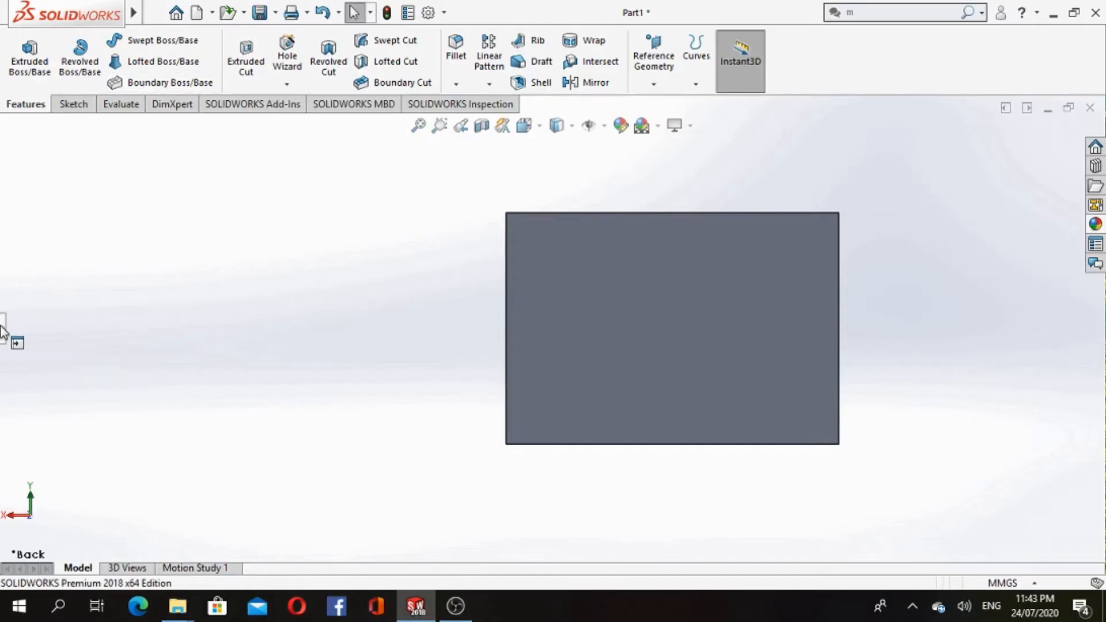
click(489, 84)
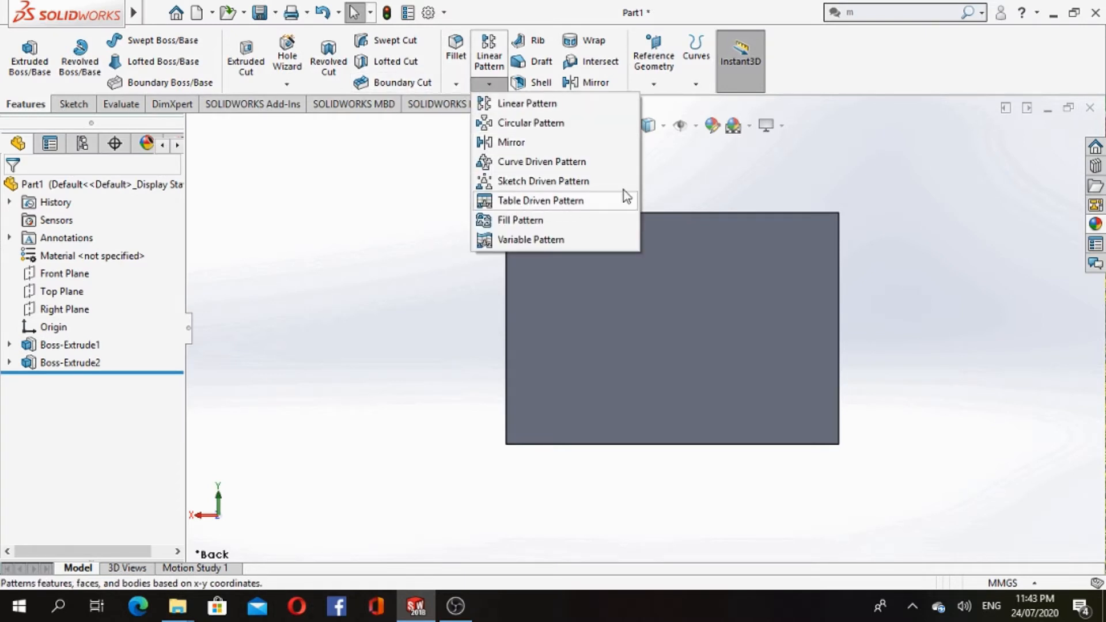
click(926, 165)
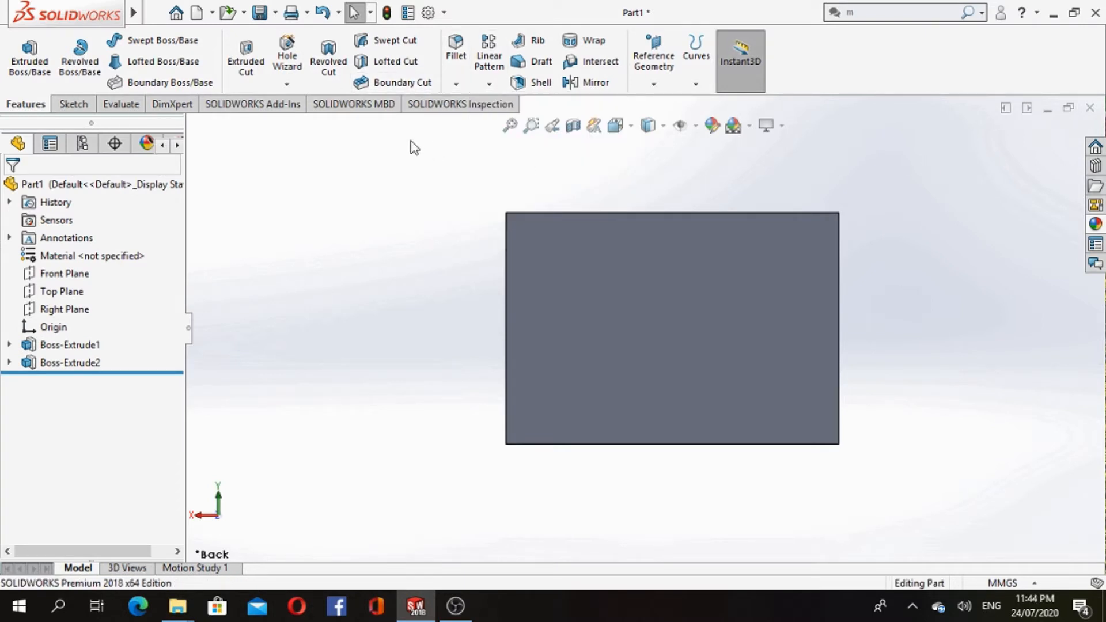
Start a sketch on the plate's large face with the Polygon tool
click(67, 105)
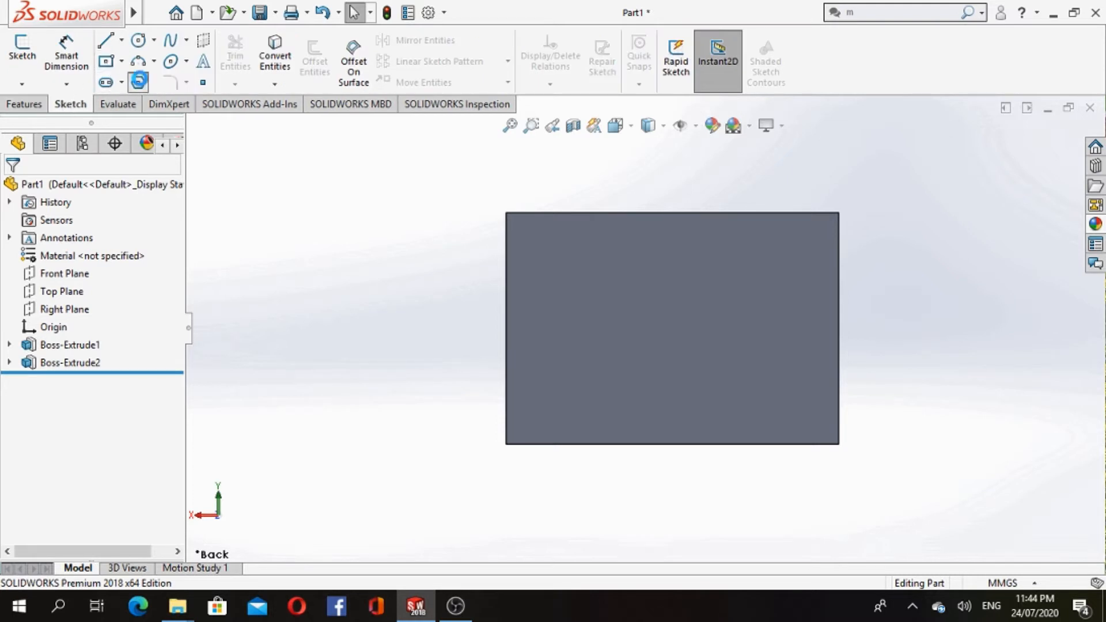
click(139, 81)
click(551, 265)
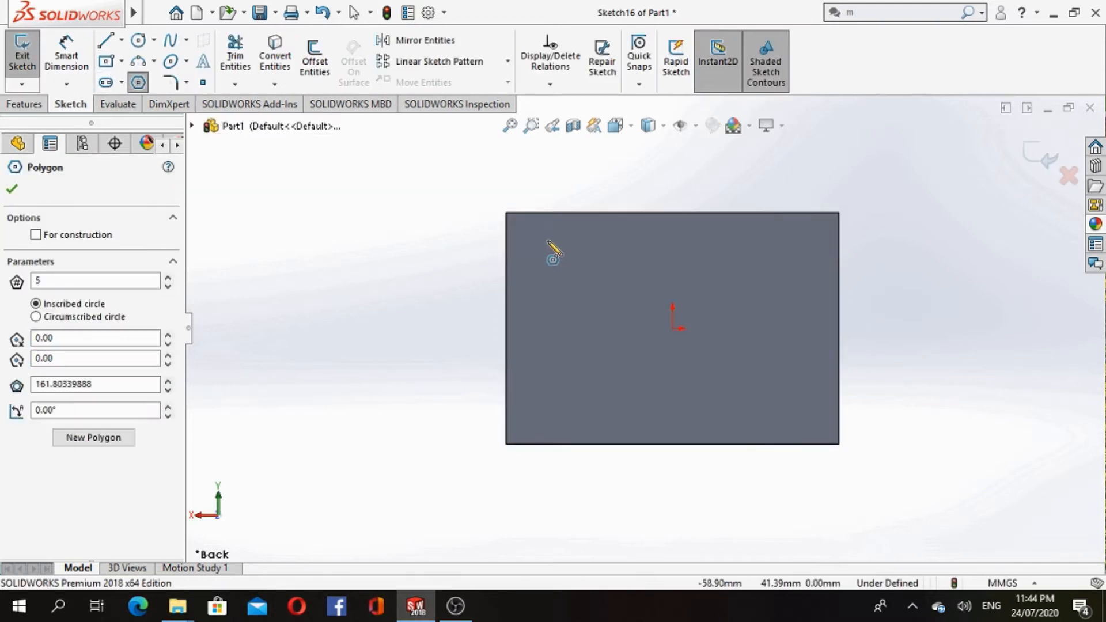
click(546, 250)
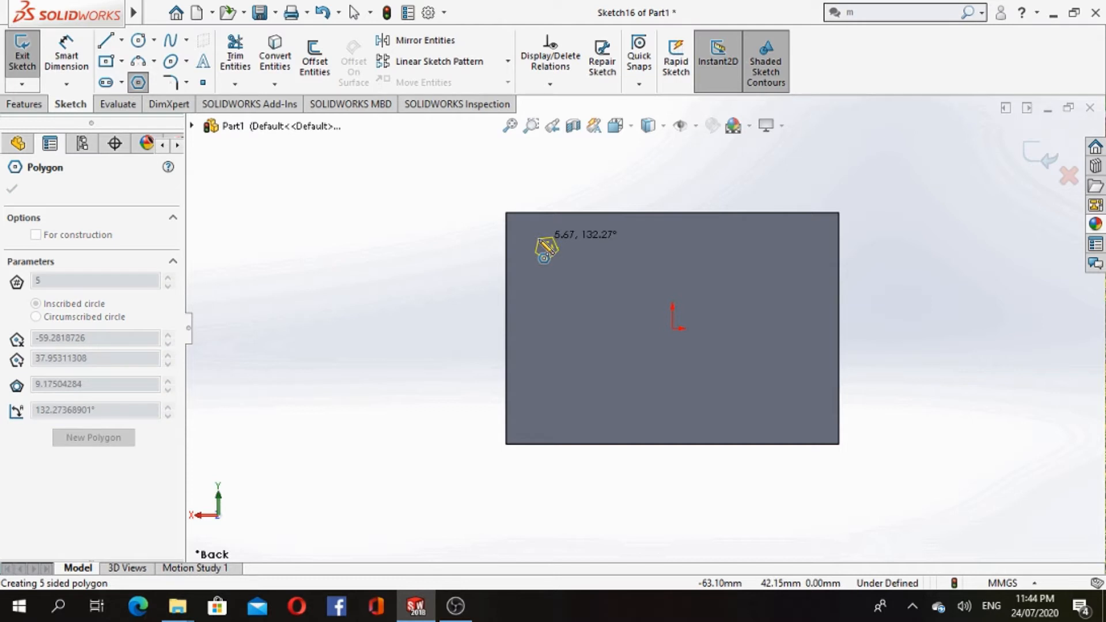
right_click(546, 249)
click(550, 250)
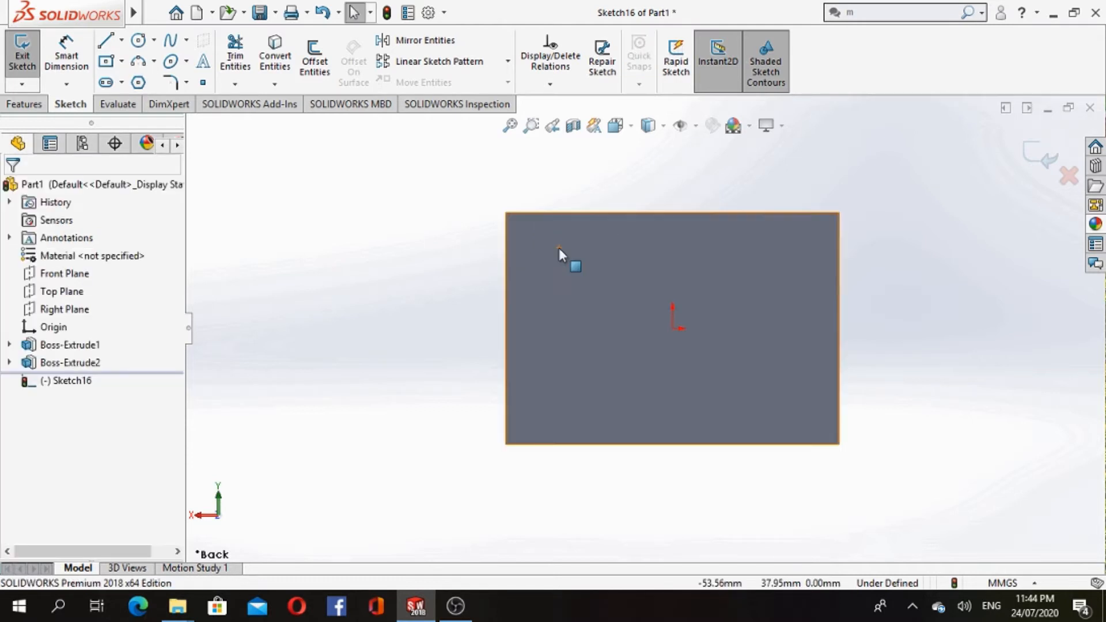
click(141, 84)
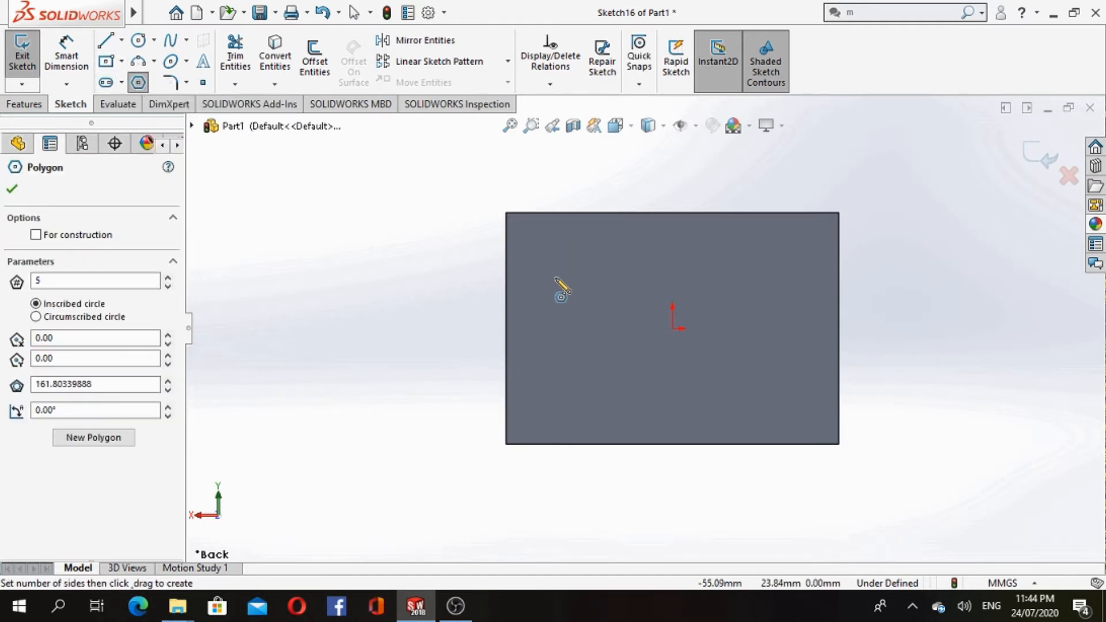
click(555, 279)
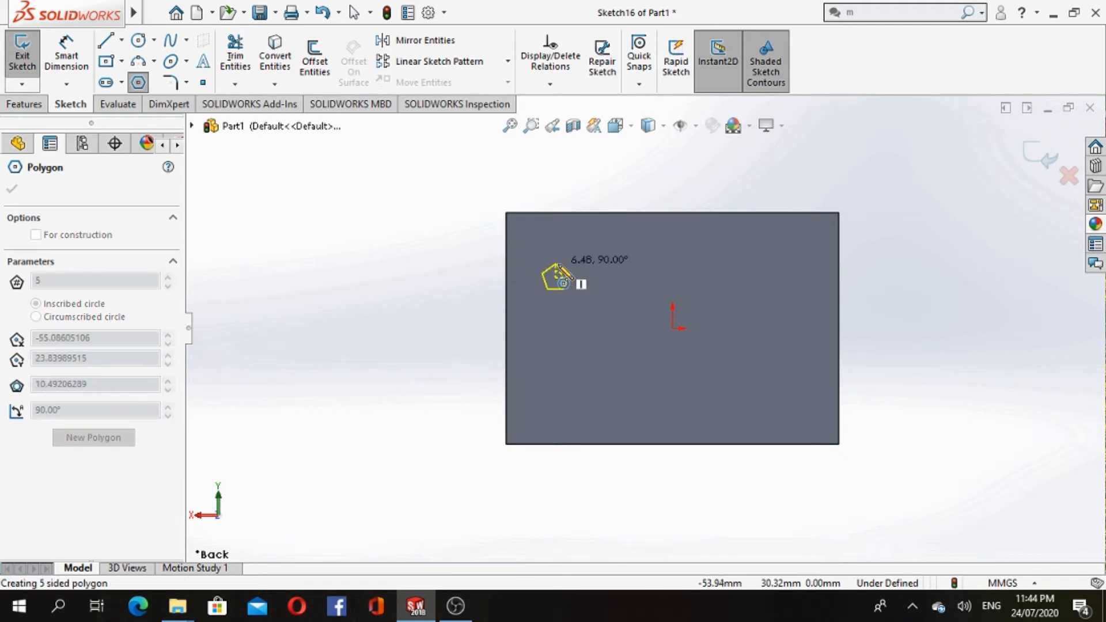
right_click(557, 266)
click(570, 275)
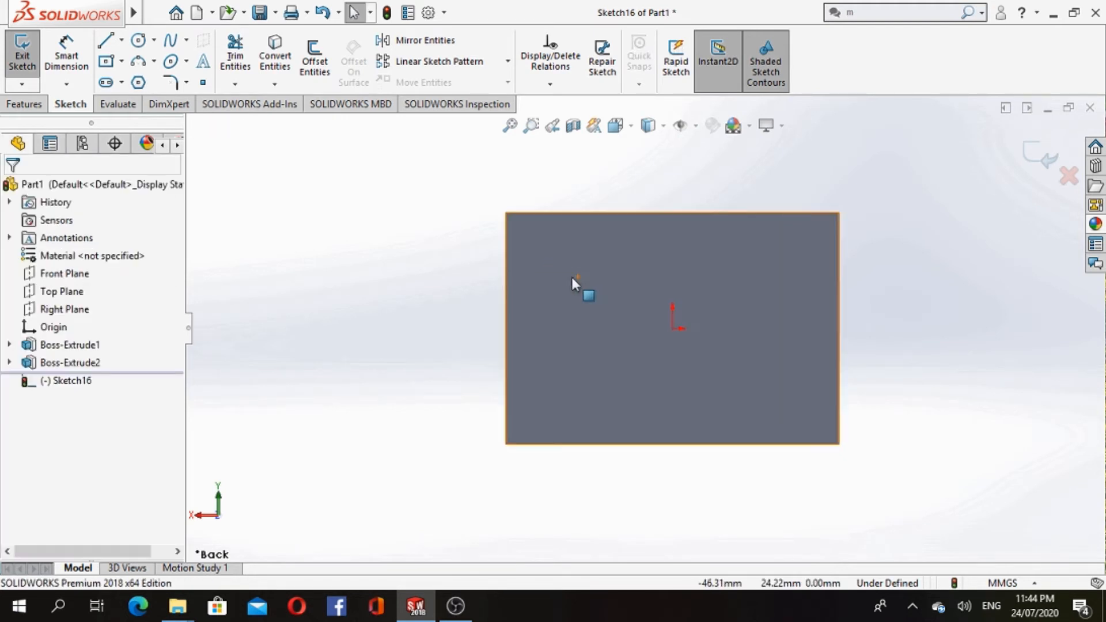
Sketch a five-sided polygon with an inscribed circle about 15 mm in diameter near the plate's upper-left corner
click(138, 82)
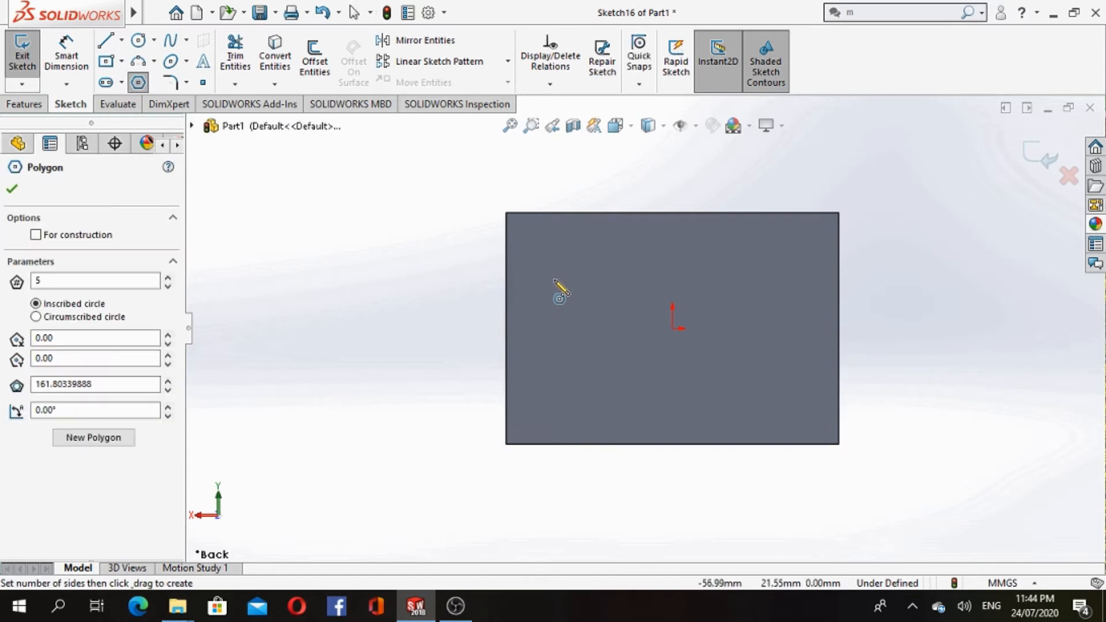
click(556, 276)
click(550, 258)
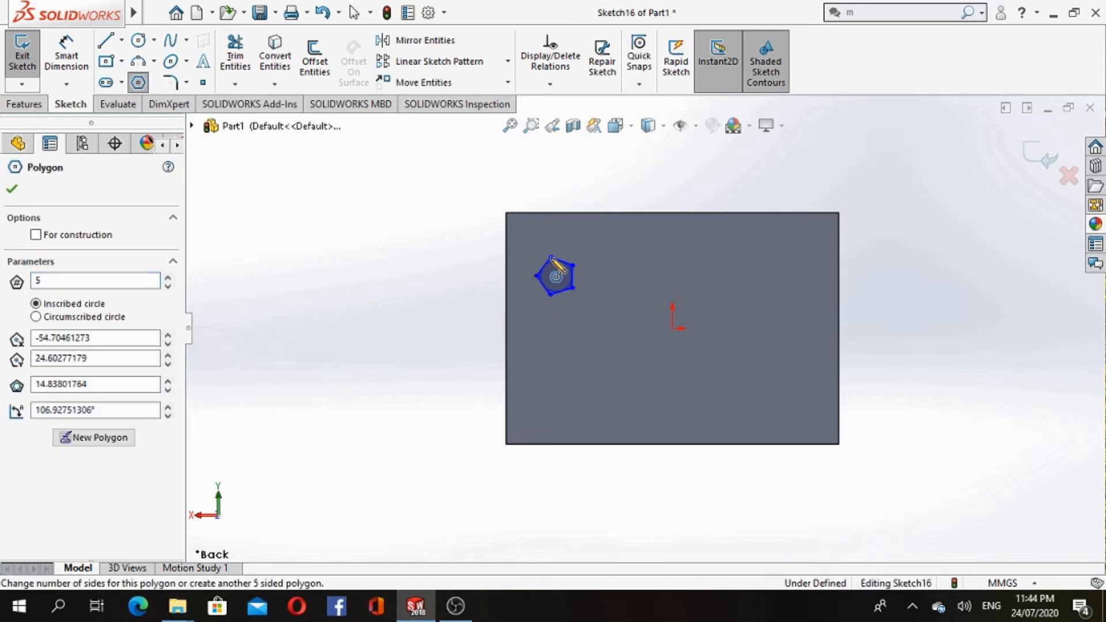
right_click(560, 265)
click(573, 270)
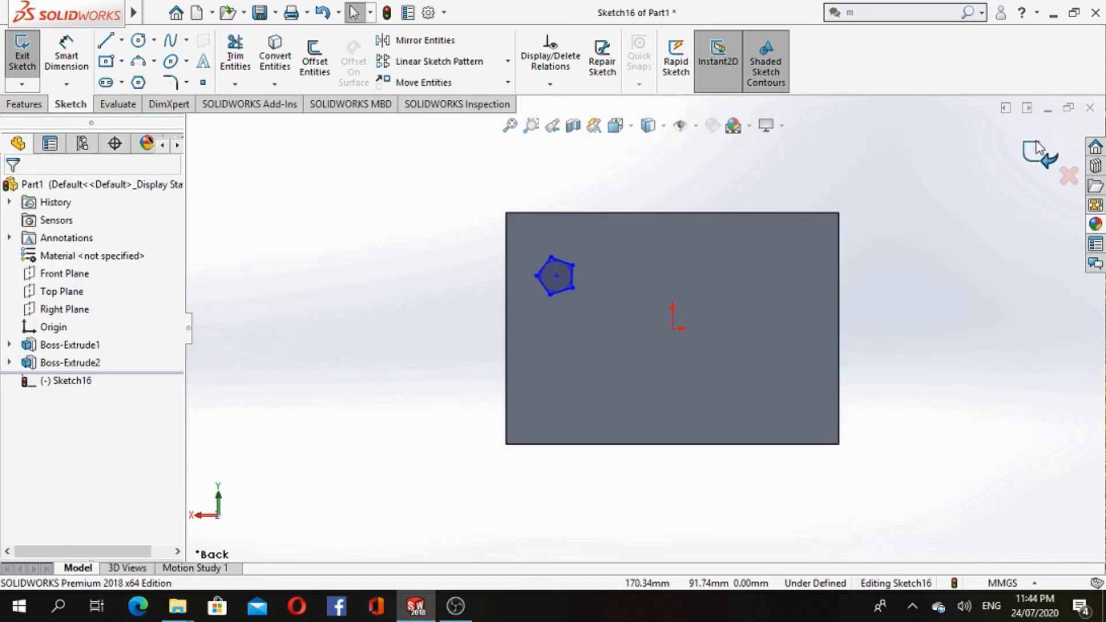
click(24, 105)
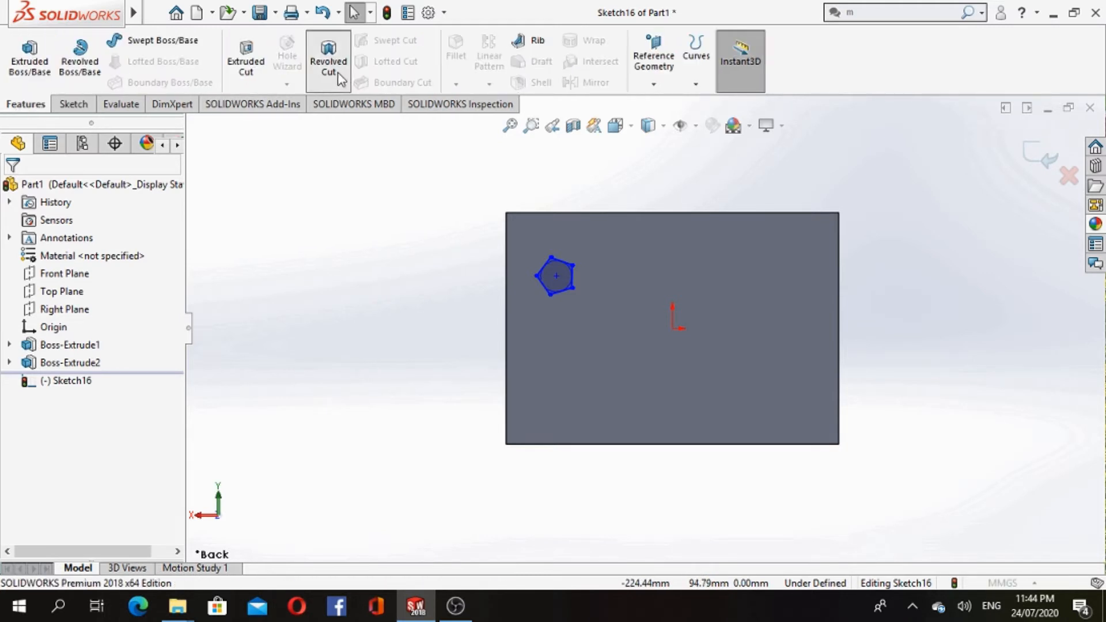
click(340, 77)
click(11, 190)
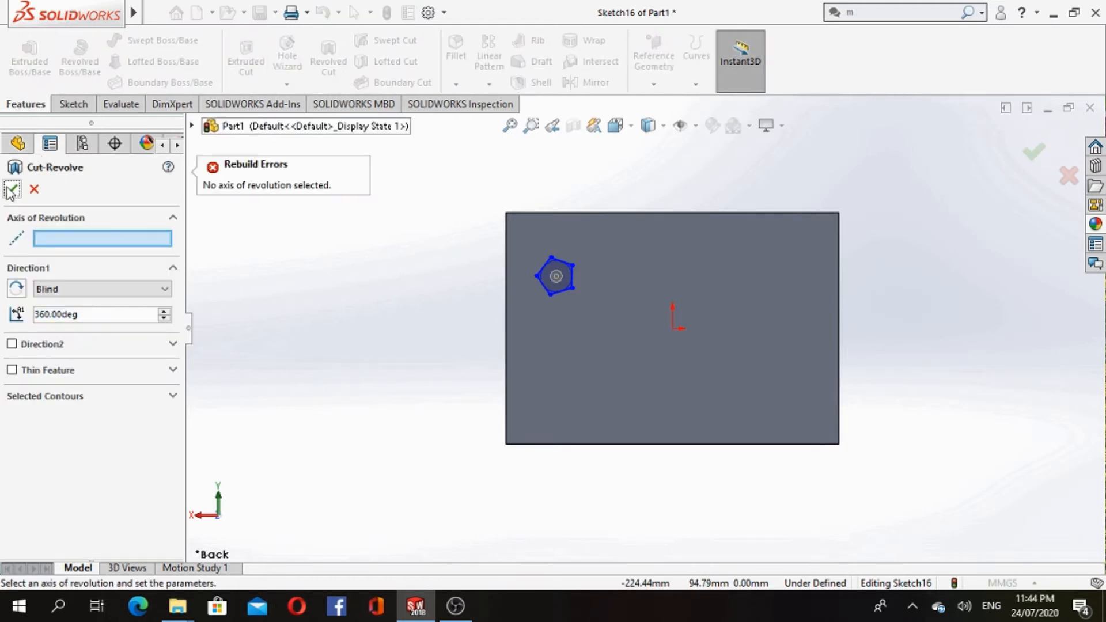
click(34, 188)
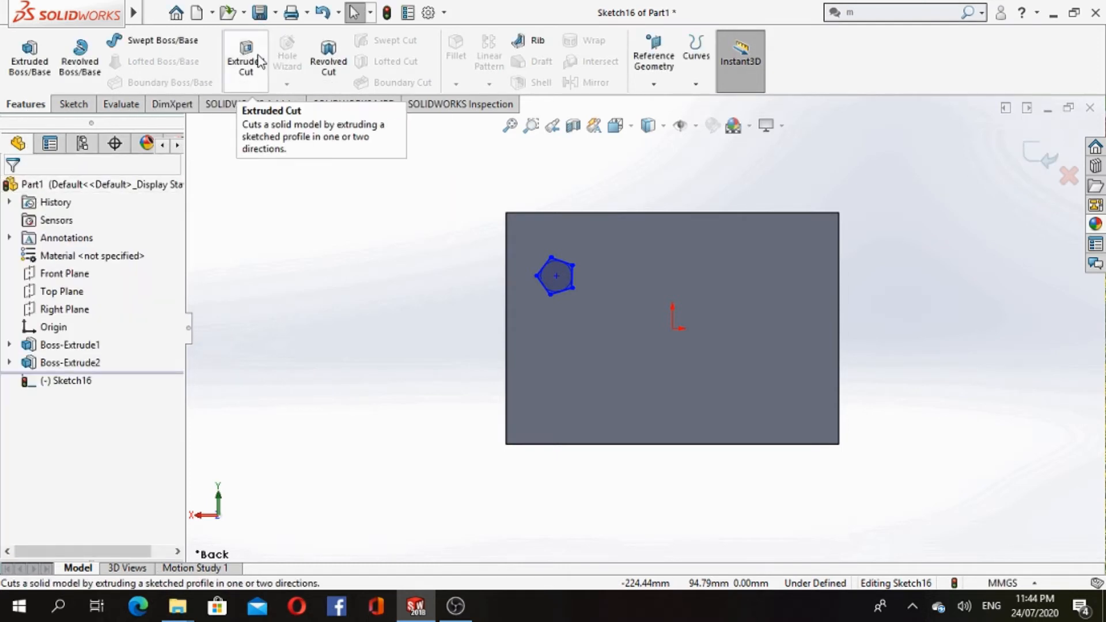
Cut the pentagon profile into the plate with a blind Extruded Cut 10 mm deep
click(251, 80)
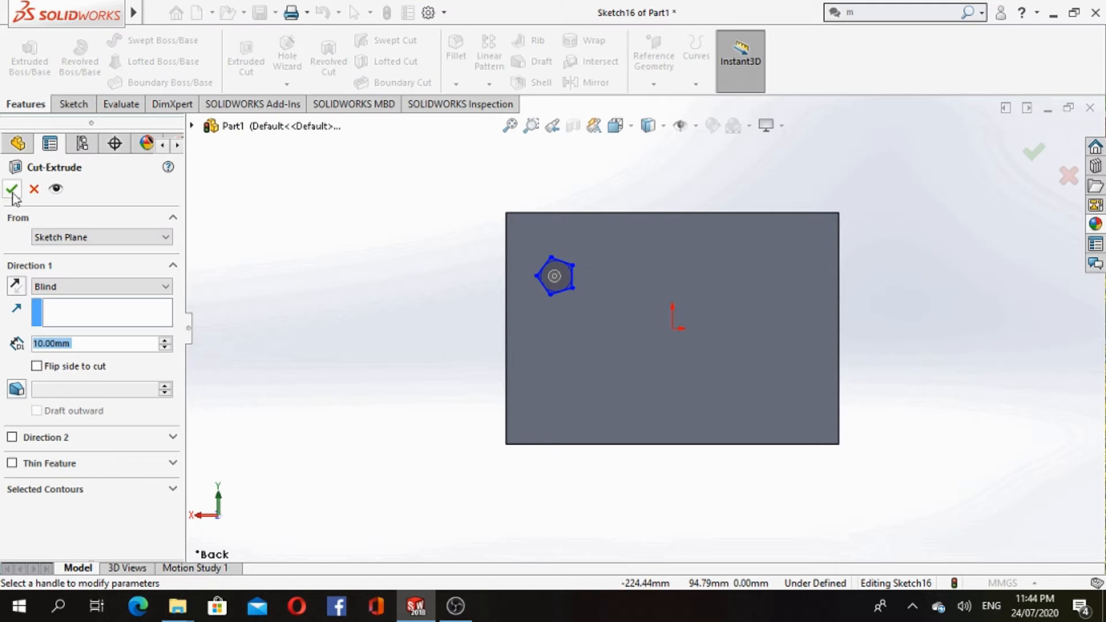
key(Return)
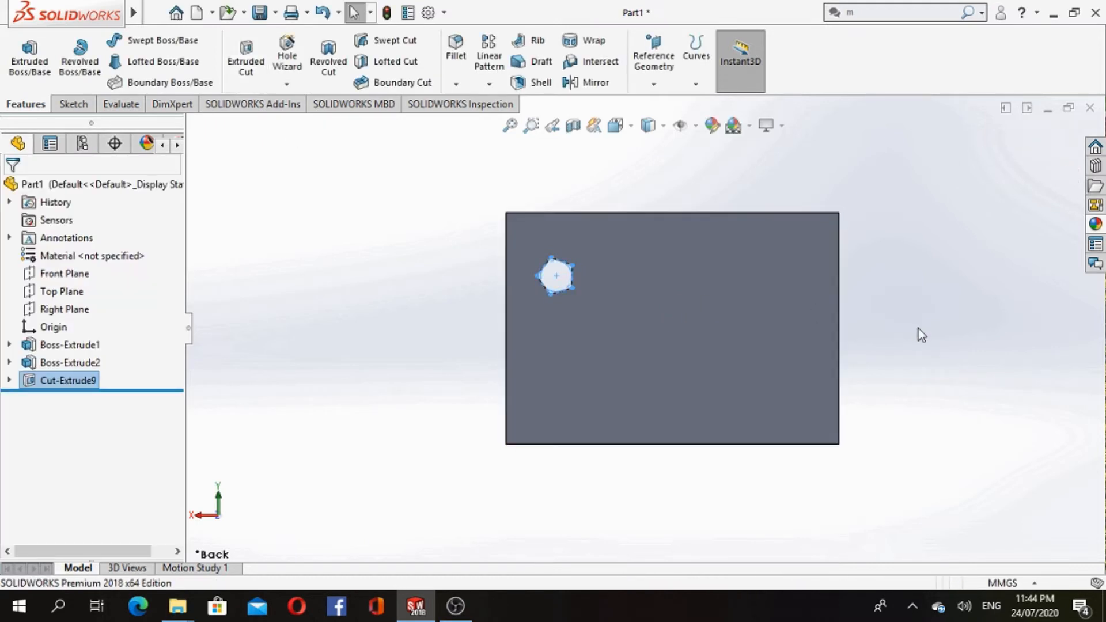
click(918, 329)
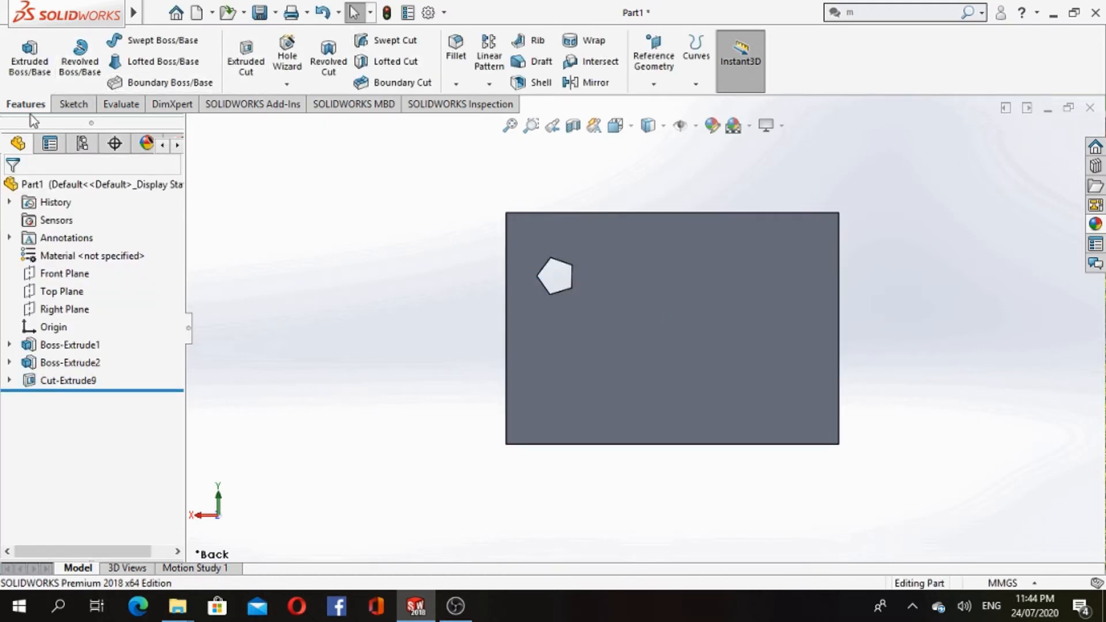
Create a coordinate system at the plate's lower-left corner, with X pointing right along the bottom edge and Y up along the left edge
click(72, 104)
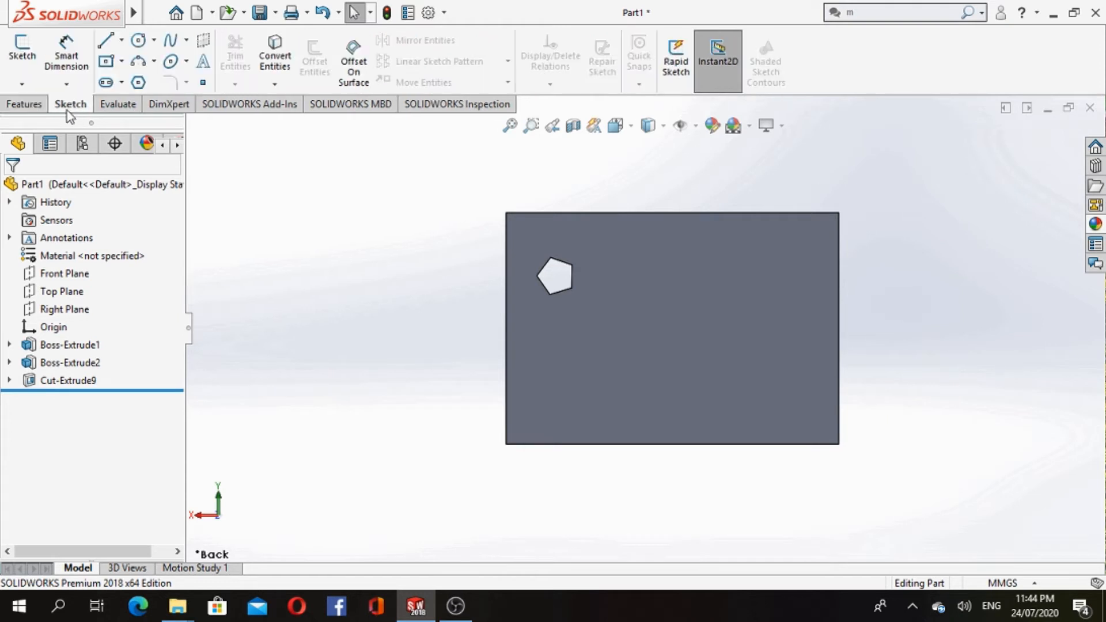
click(23, 104)
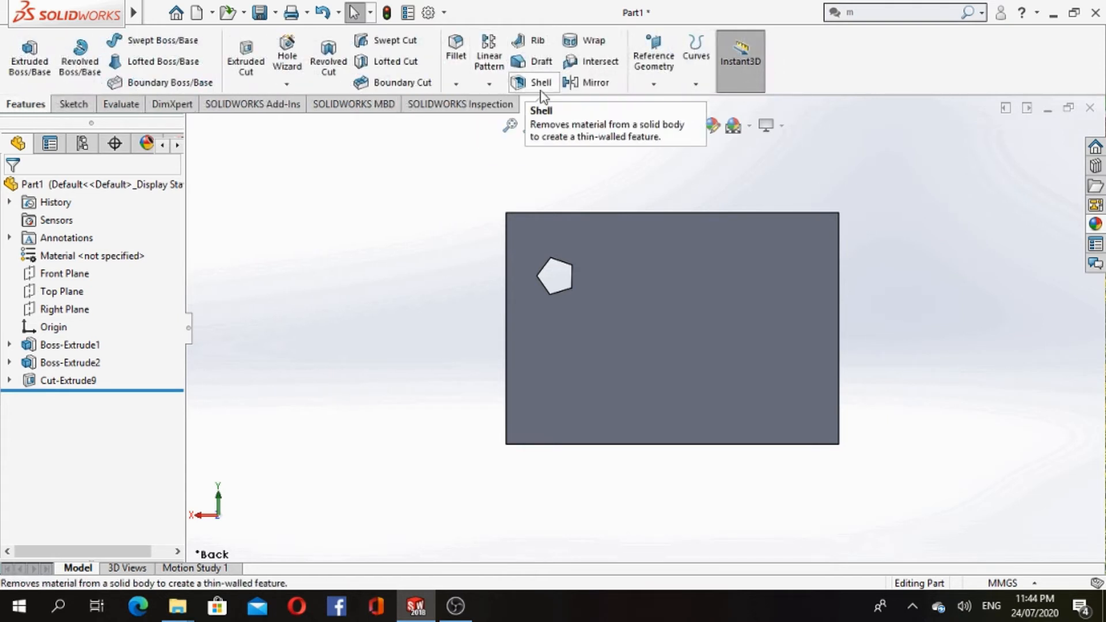
click(668, 360)
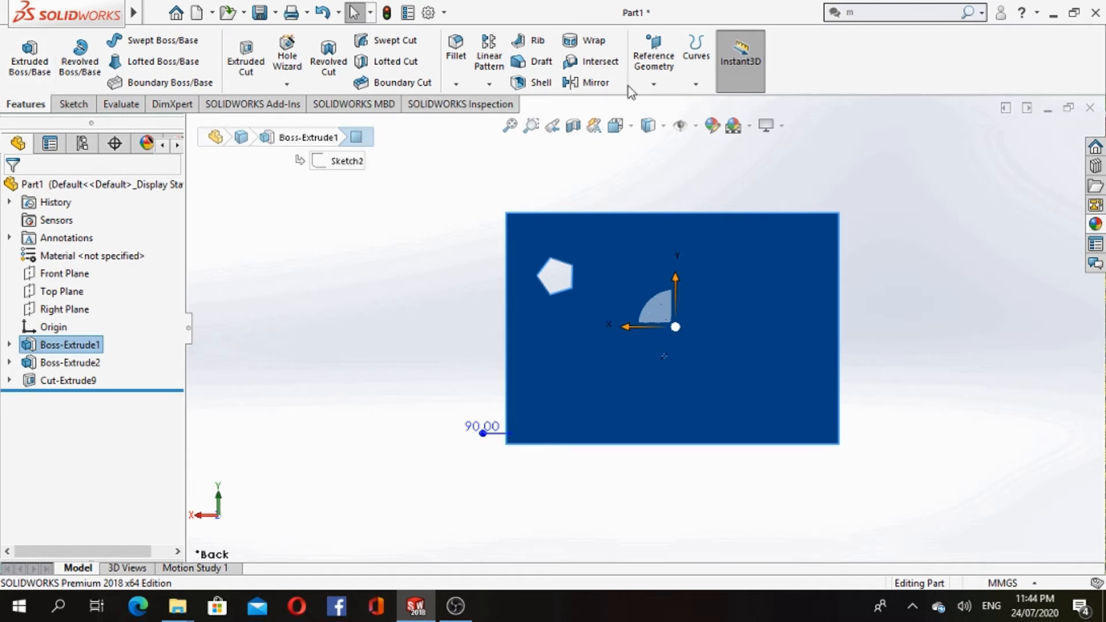
click(651, 84)
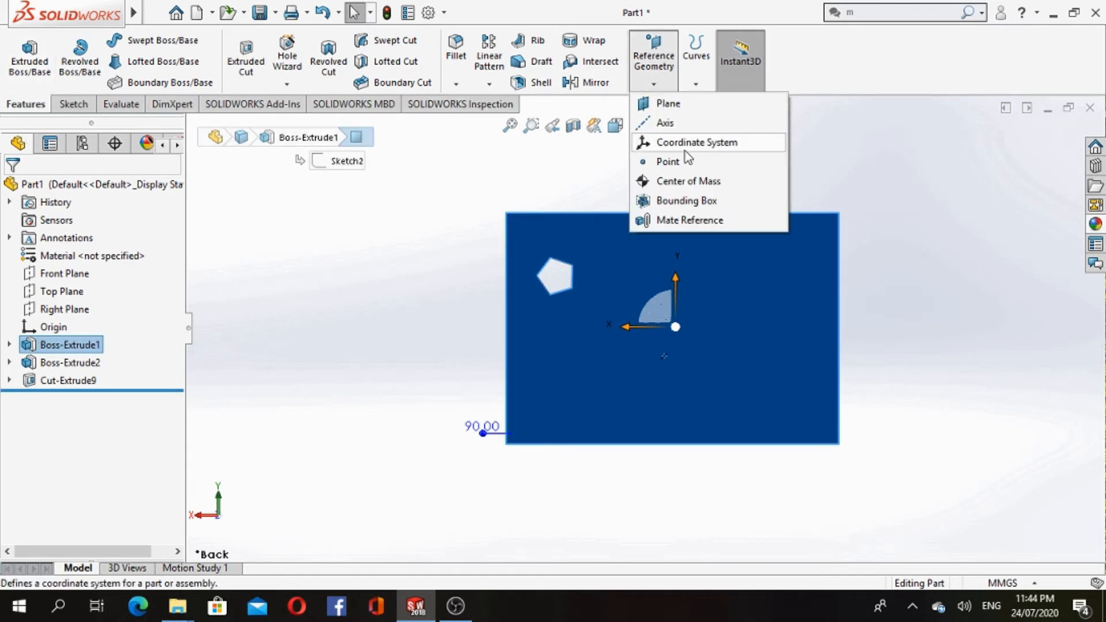
click(685, 149)
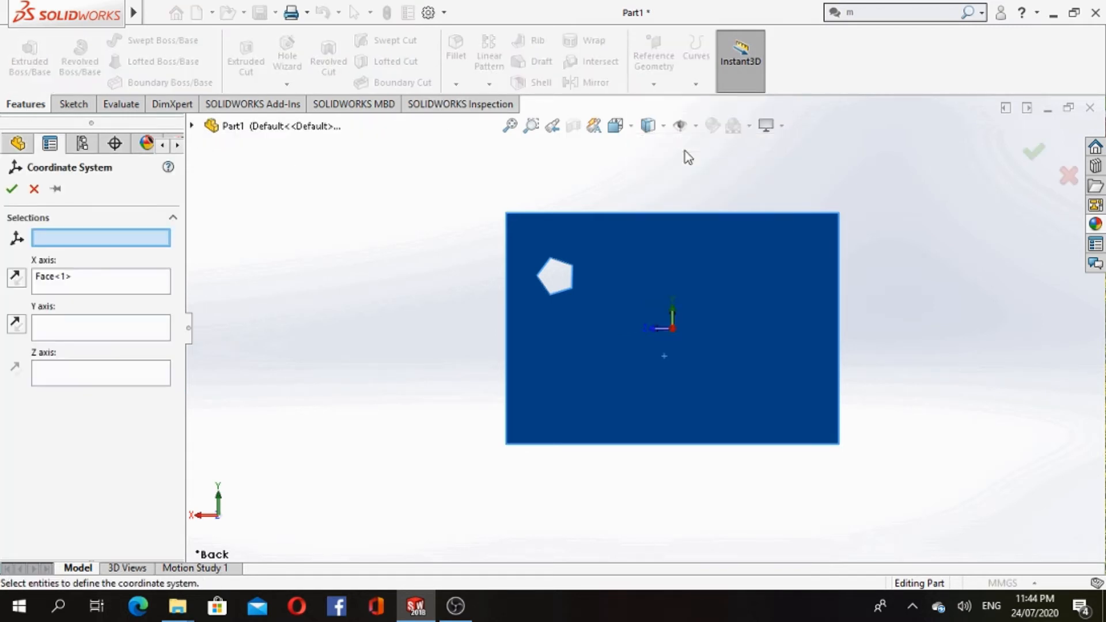
click(507, 445)
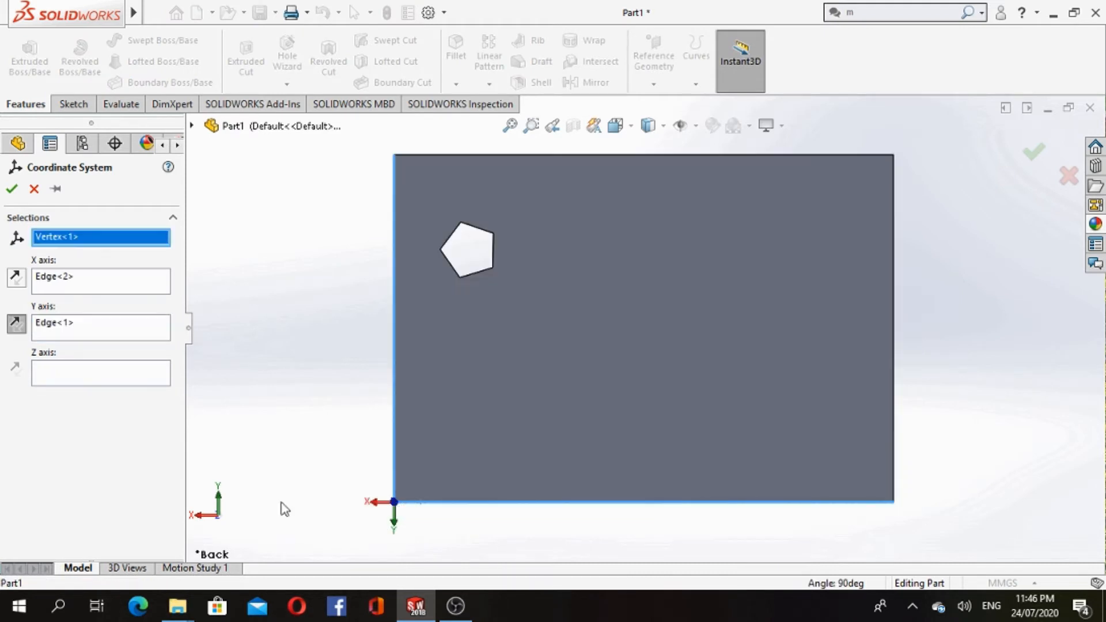
click(381, 504)
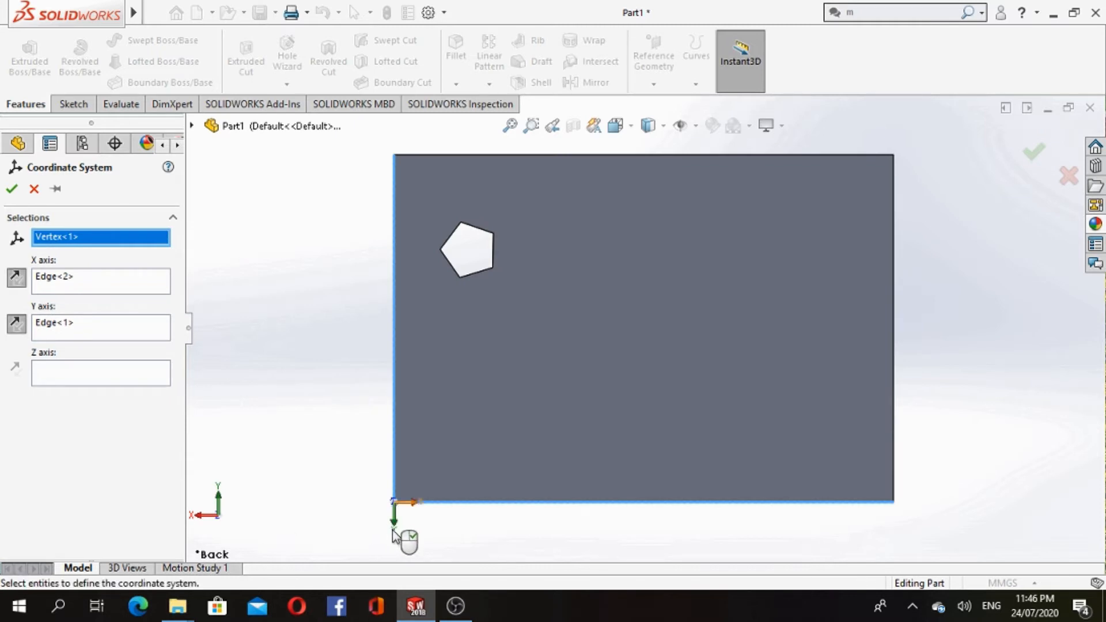
click(390, 523)
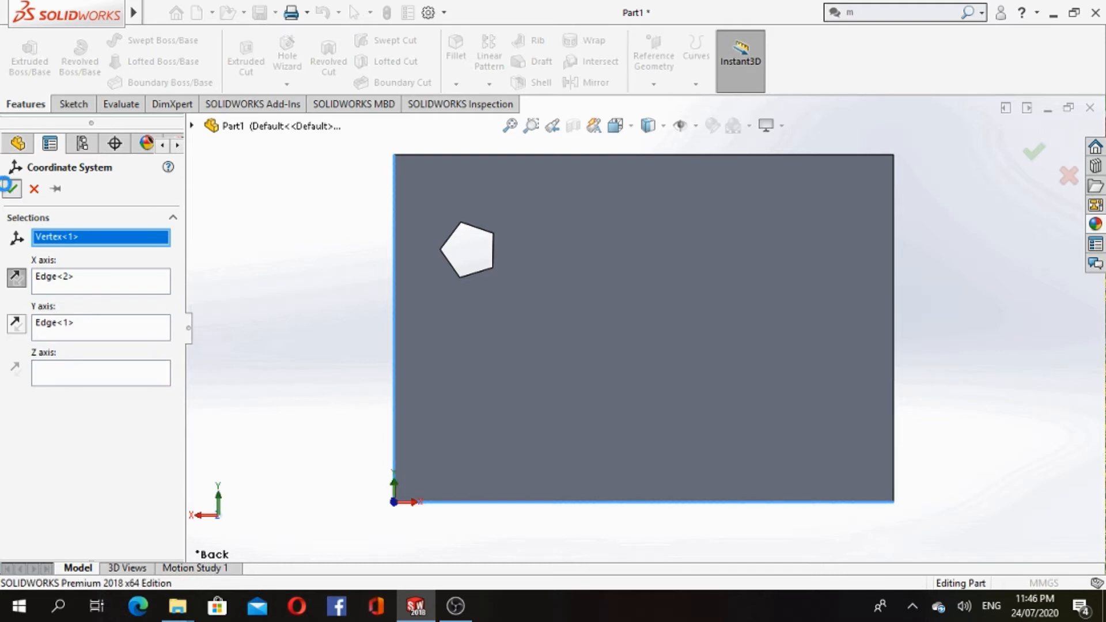
click(10, 188)
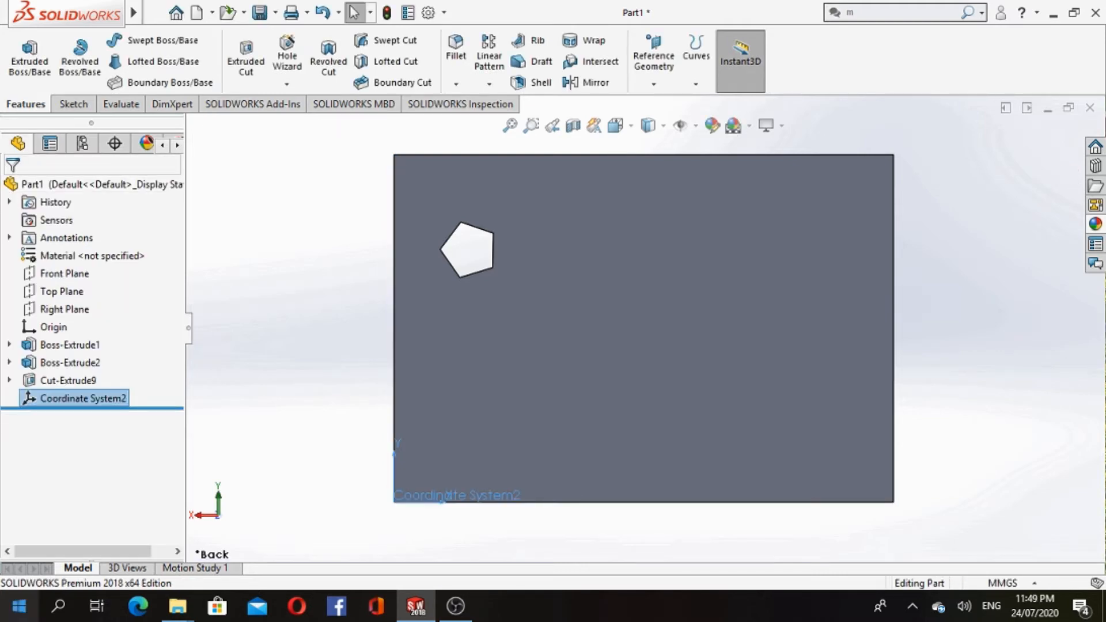
Open Notepad and enter the coordinate pairs 10,10, 20,20 and 35,35 on separate lines
click(6, 617)
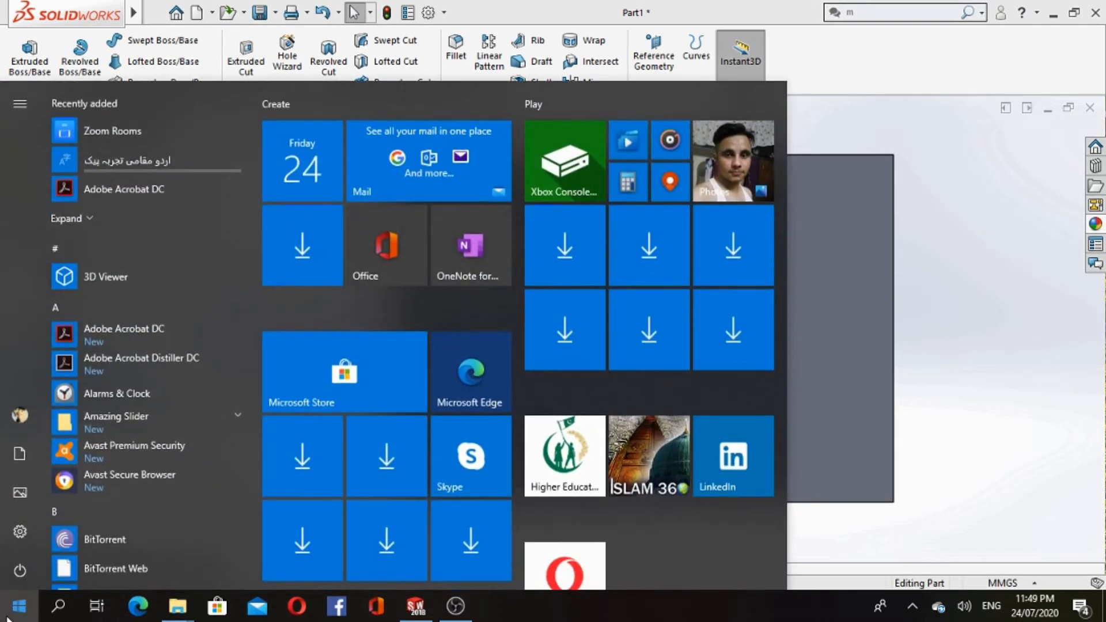
text(not)
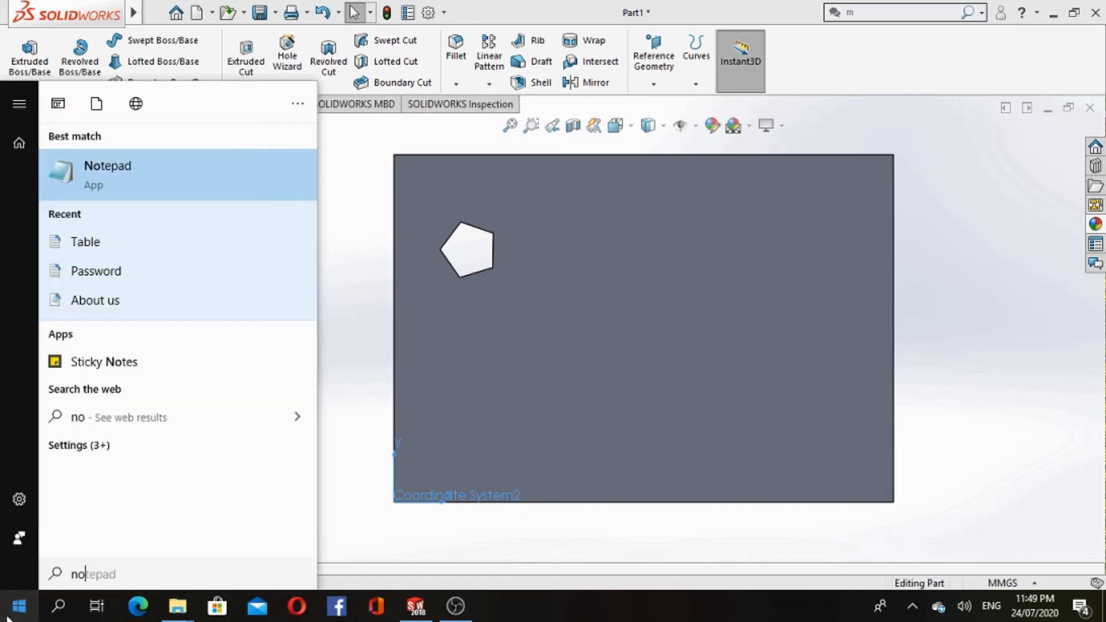
click(236, 173)
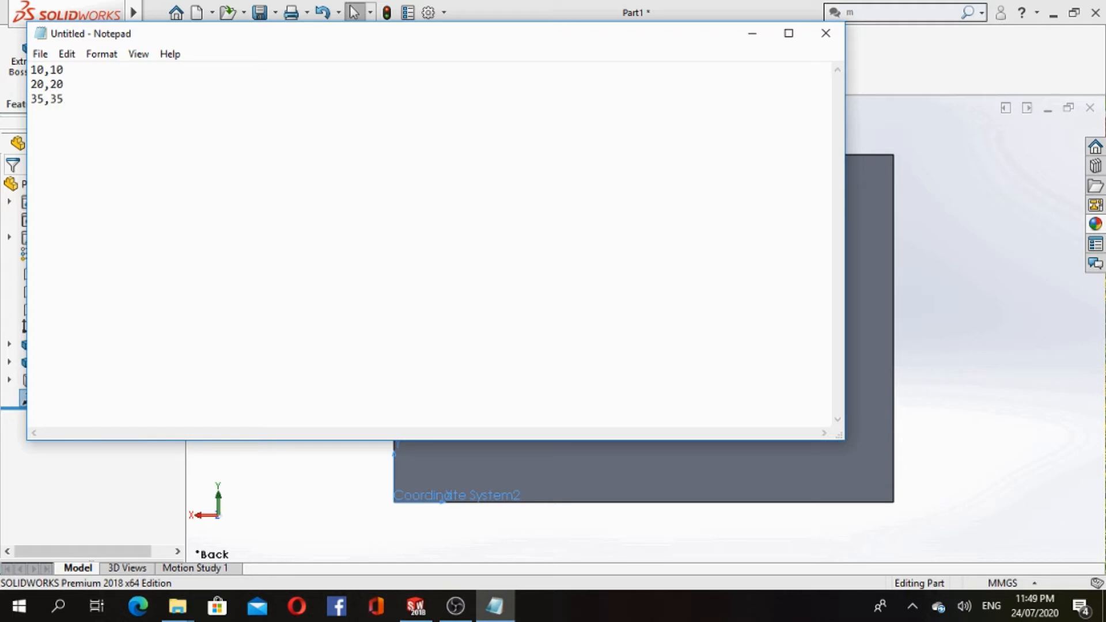
Save the coordinate list as text file "table 2" in Documents and close Notepad
click(40, 55)
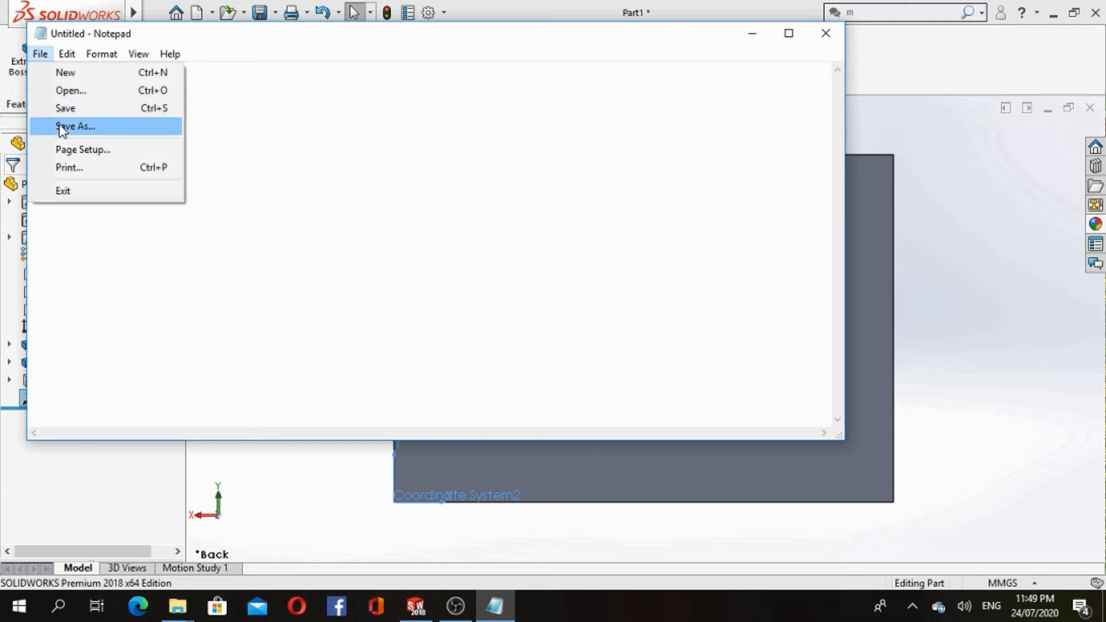
click(59, 124)
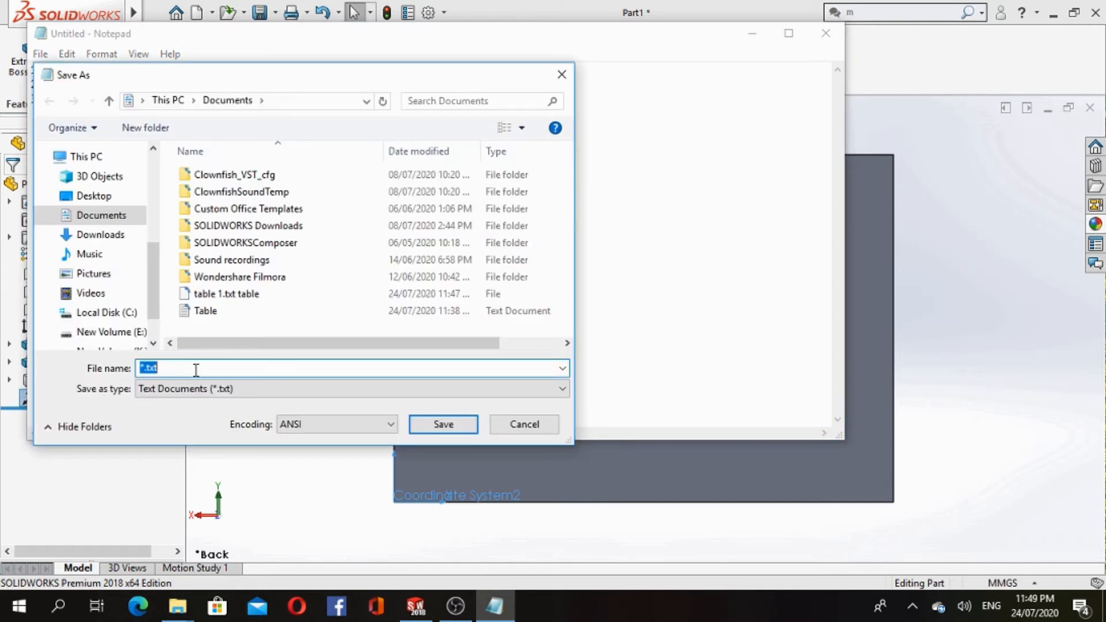
text(table)
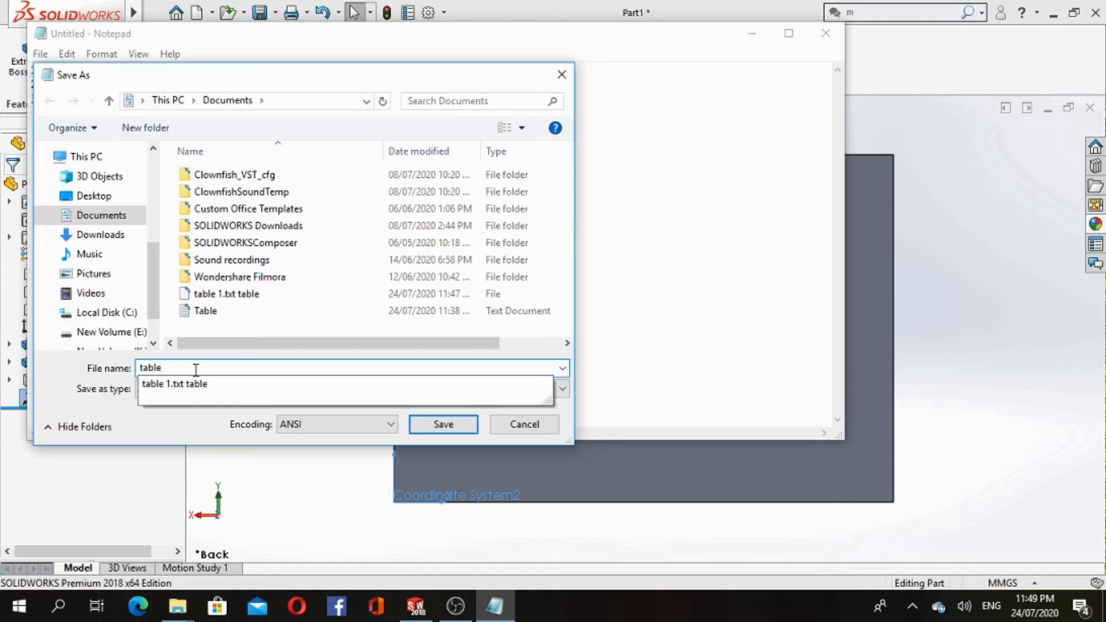
text( 2)
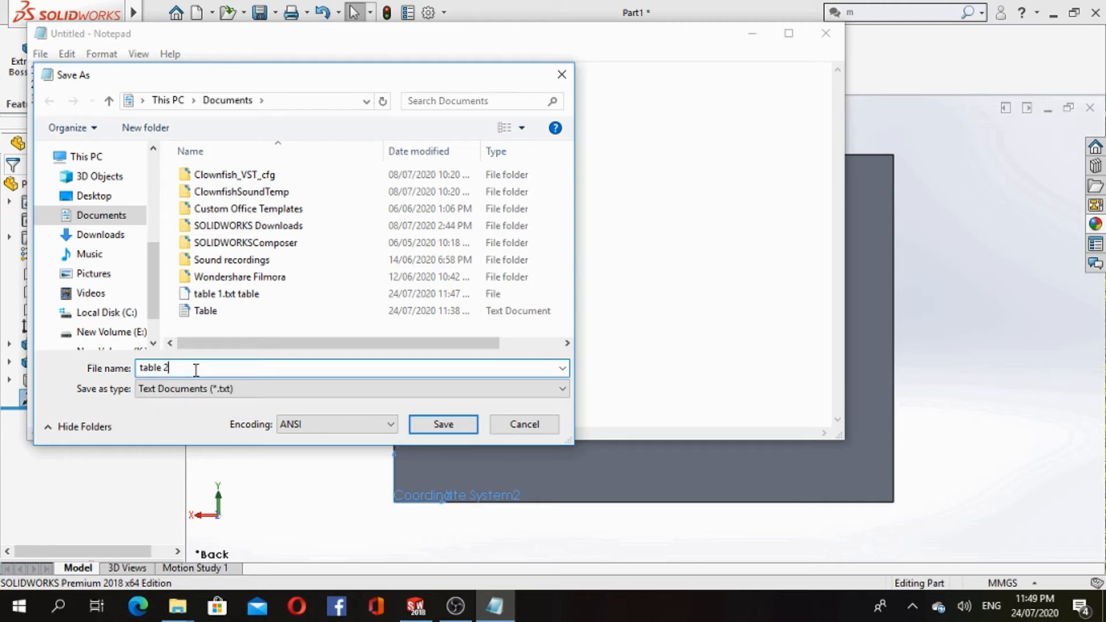
click(436, 425)
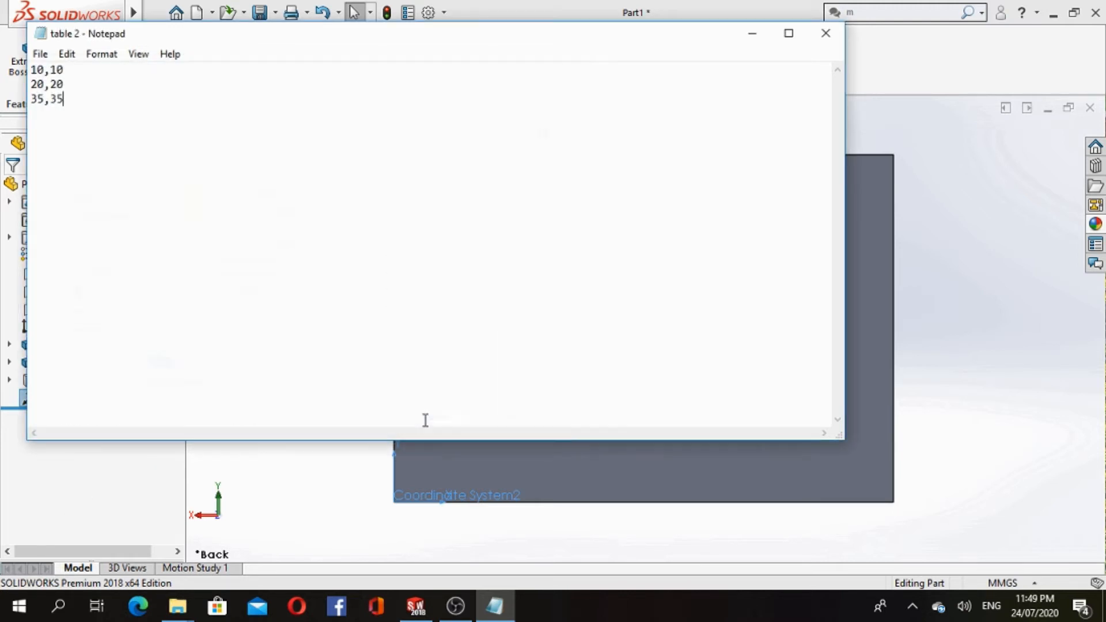
click(826, 33)
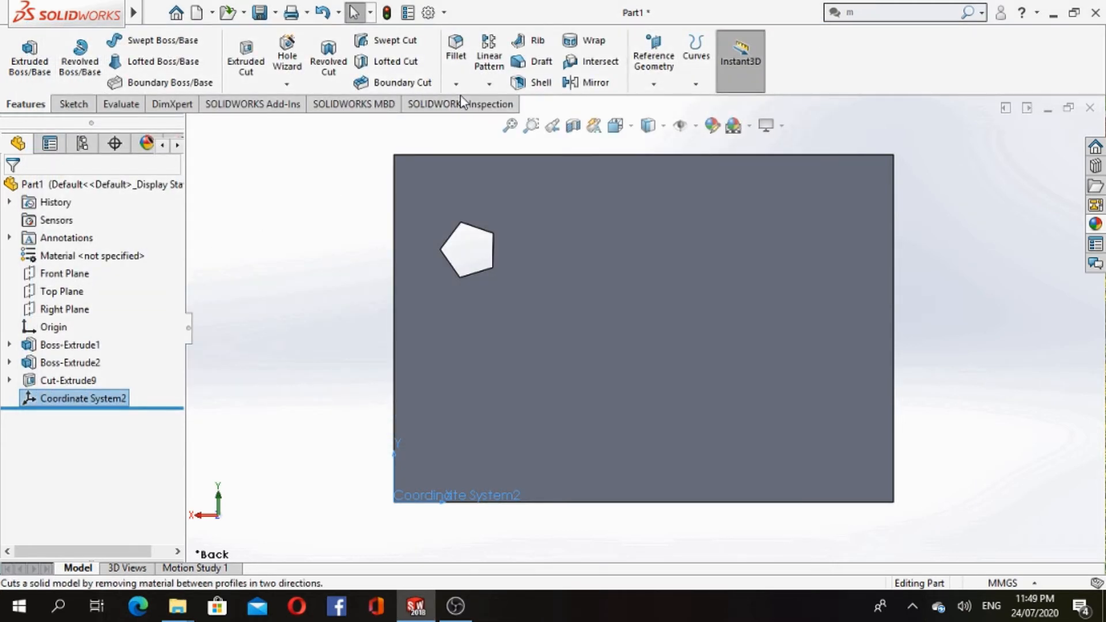
Start a Table Driven Pattern and load its points from the text file "table 2" in Documents
click(490, 81)
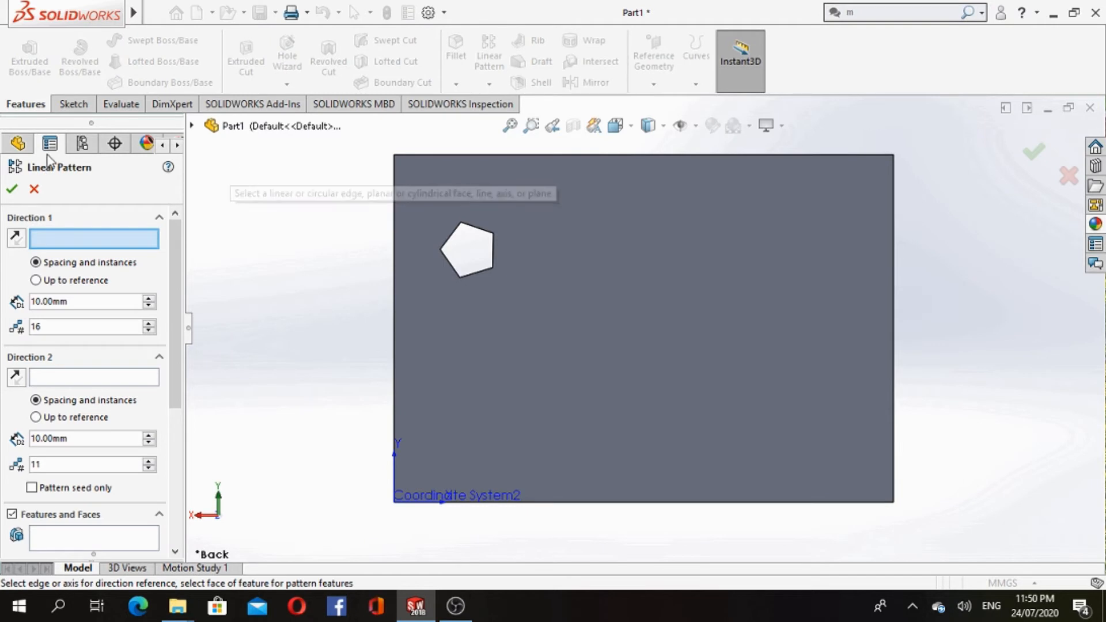
click(34, 189)
click(489, 84)
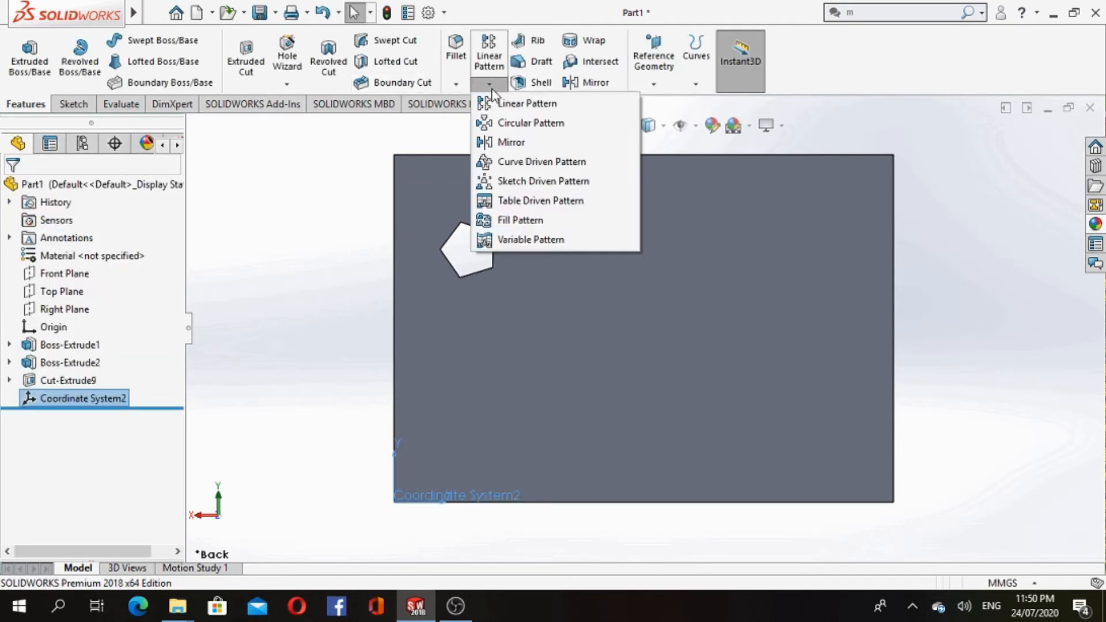
click(507, 202)
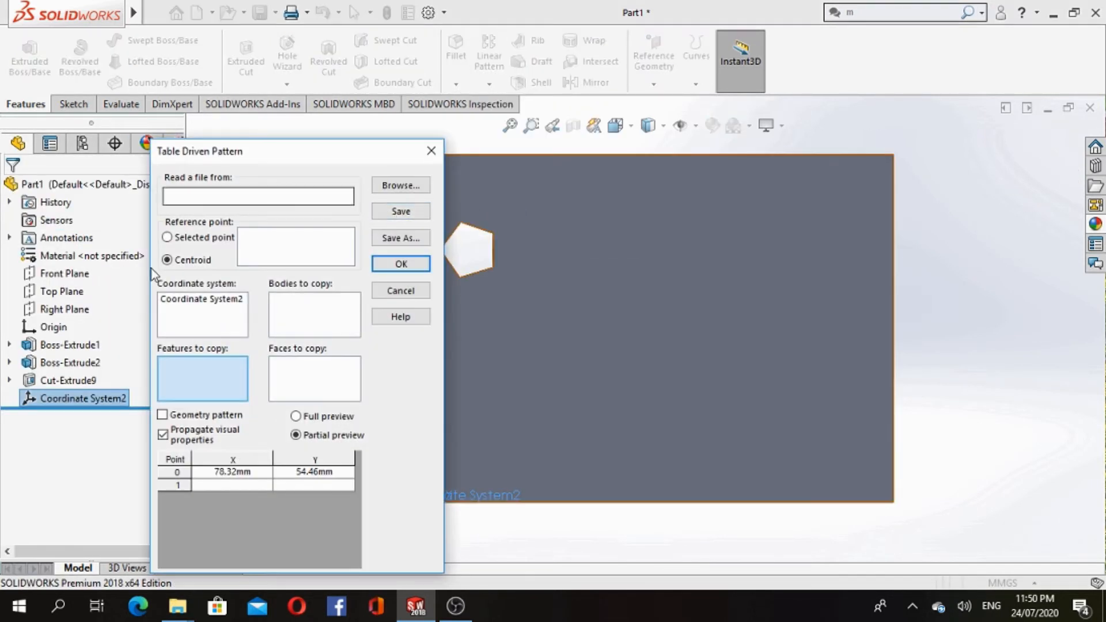
click(401, 187)
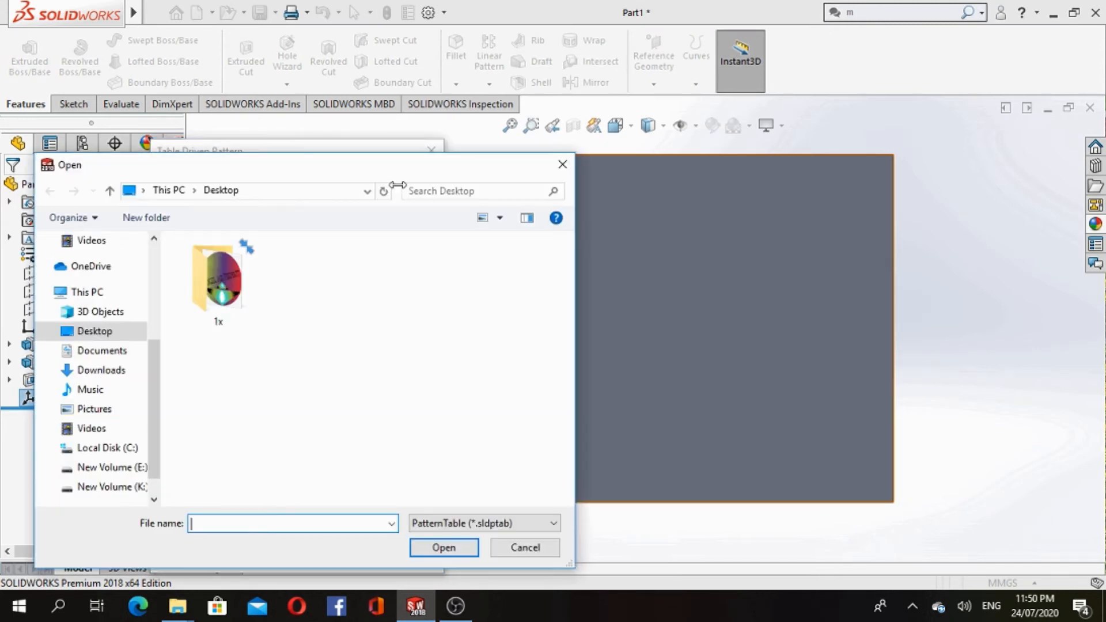
click(88, 350)
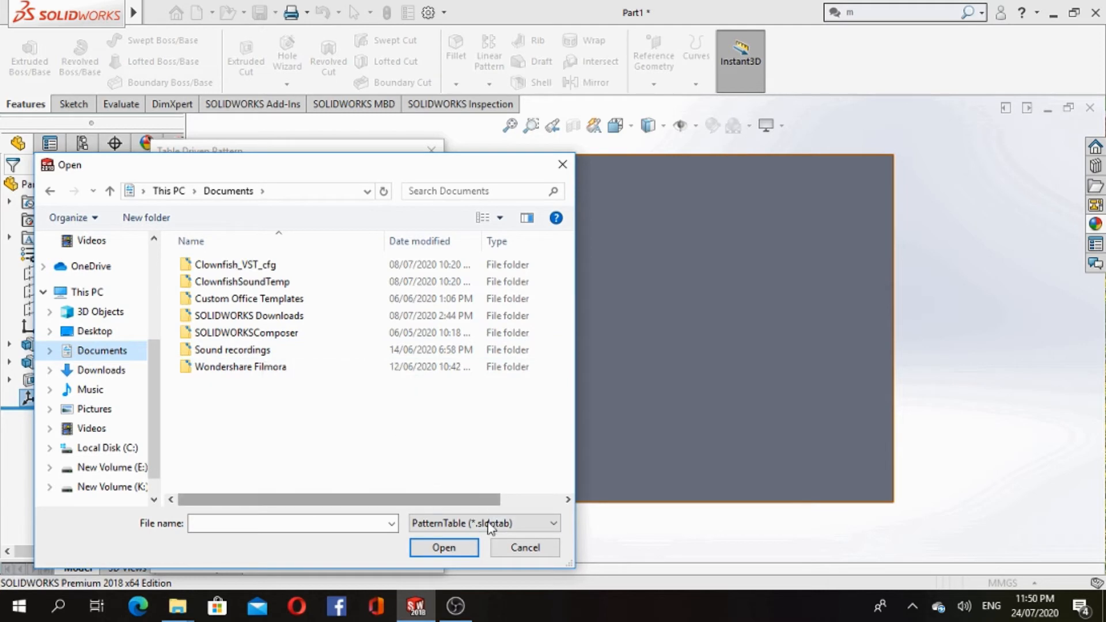
click(520, 525)
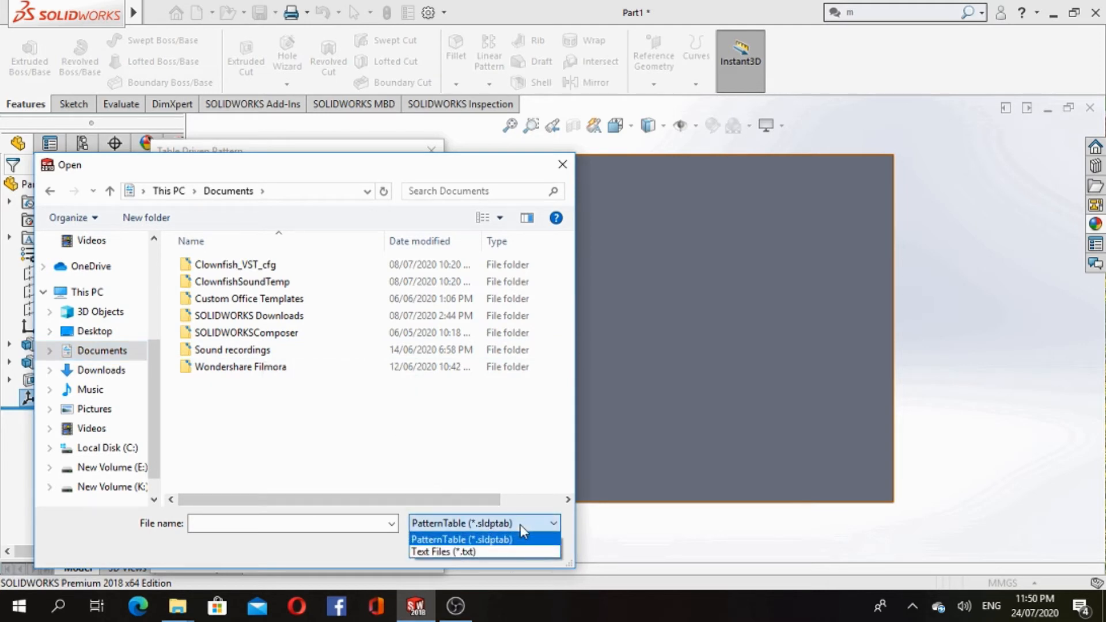
click(510, 552)
click(223, 383)
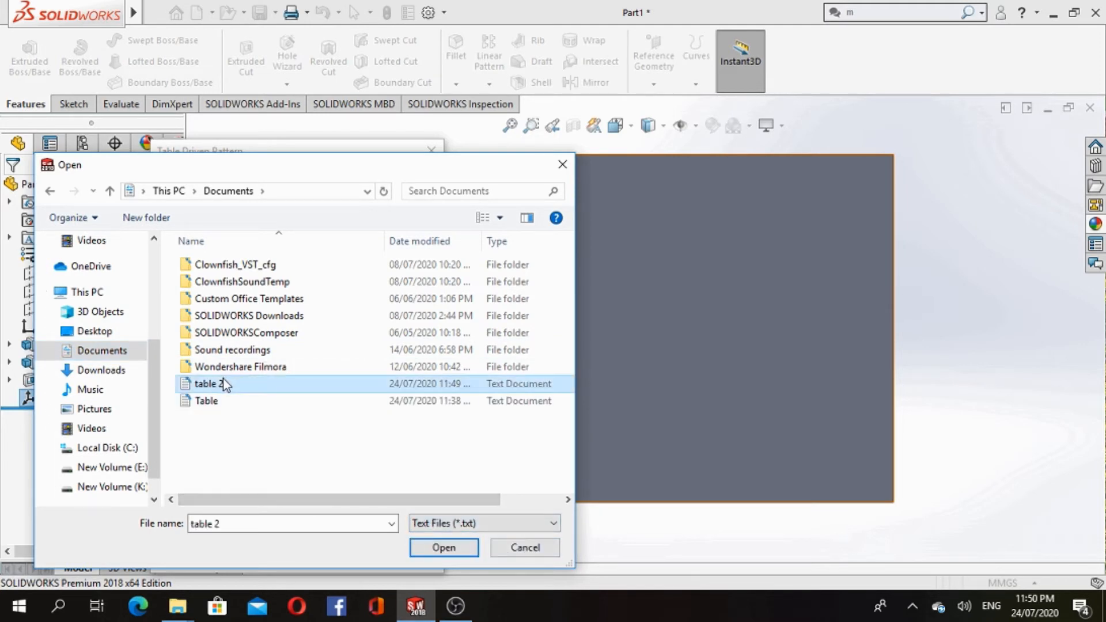
click(441, 546)
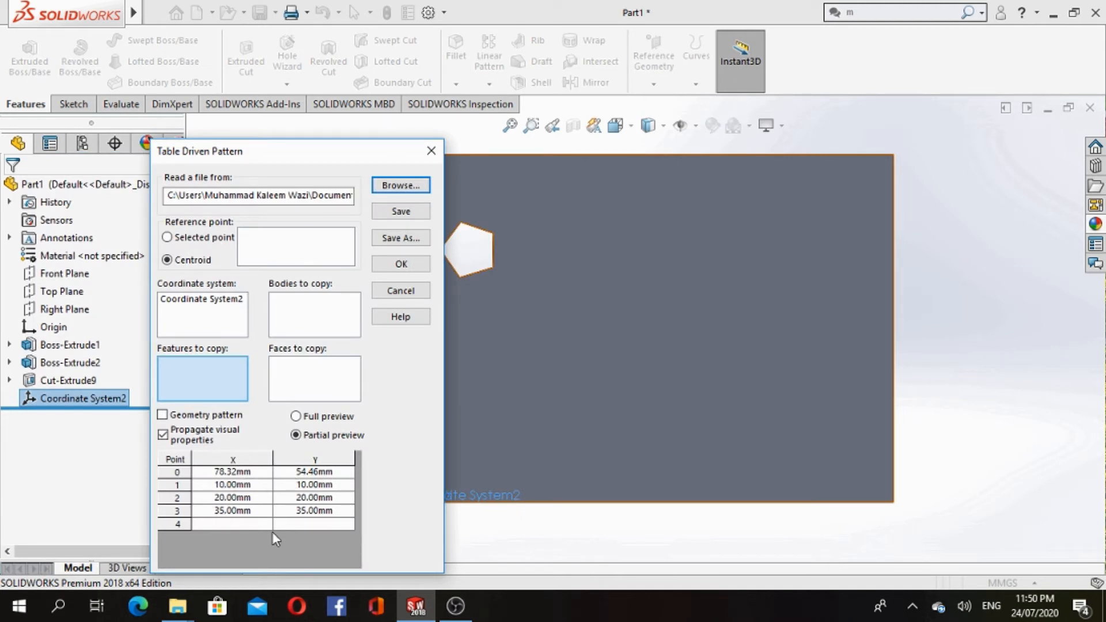
Choose the pentagon cut, Cut-Extrude9, as the feature to copy in the table driven pattern
click(223, 313)
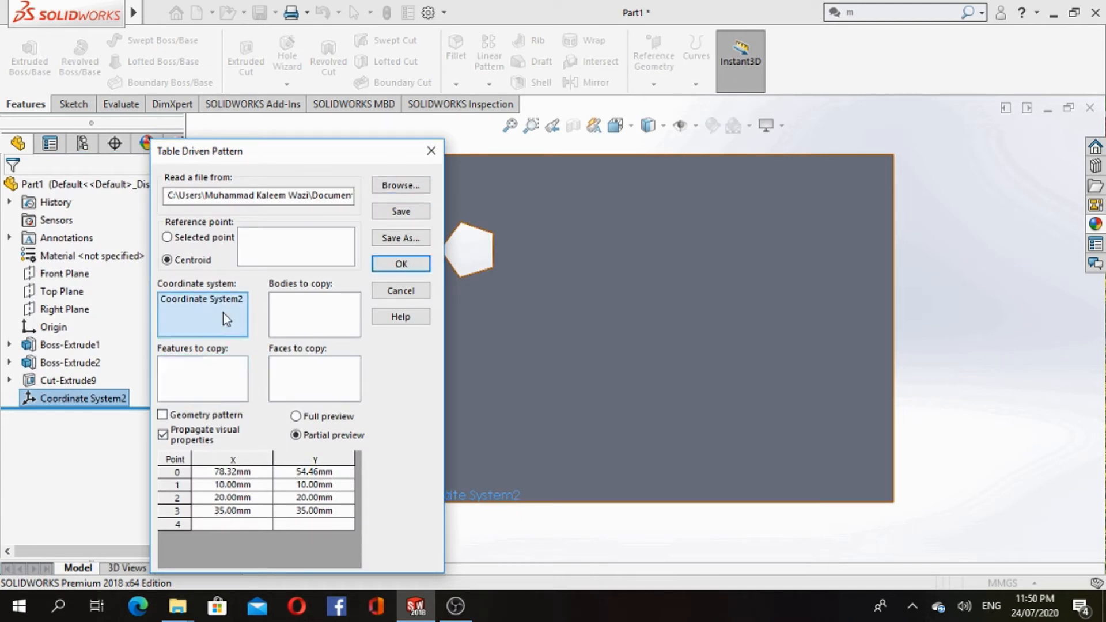
drag(337, 148, 821, 156)
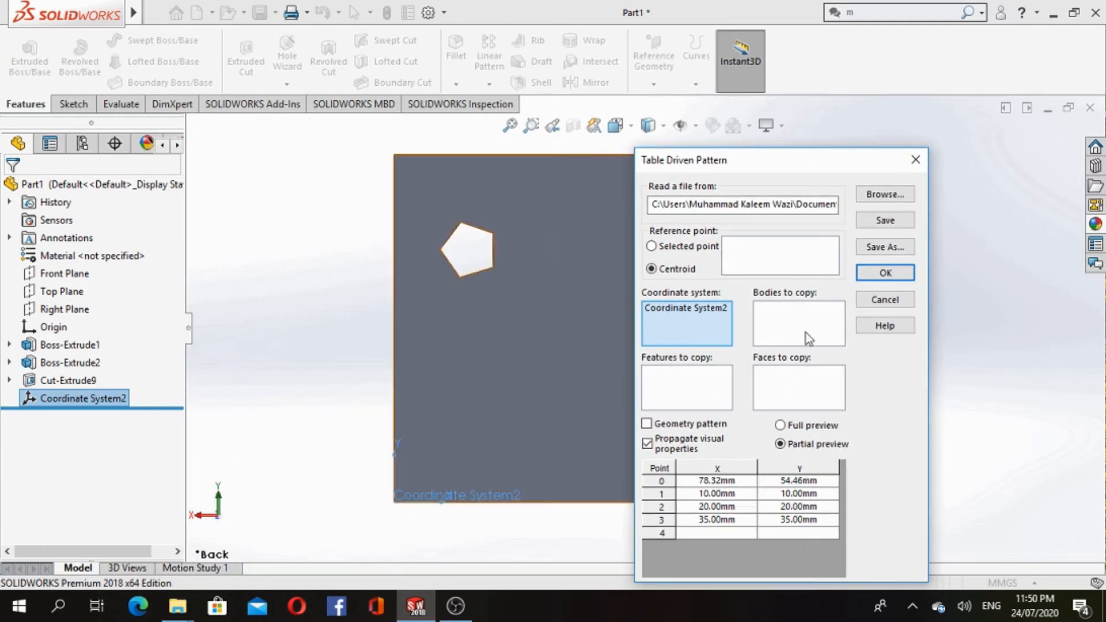
click(673, 396)
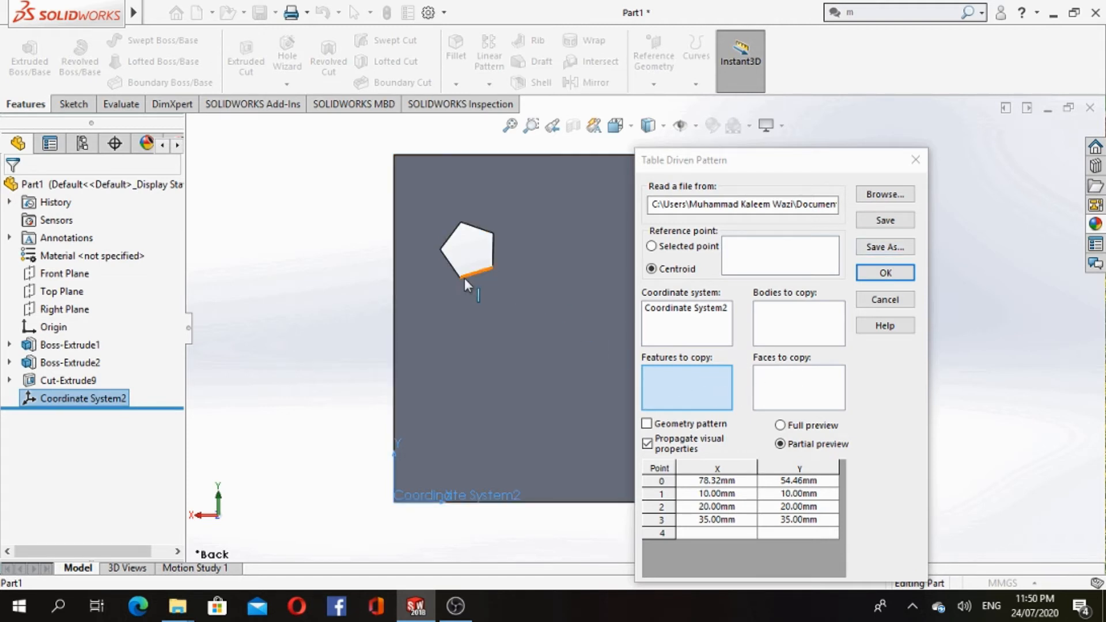
drag(788, 168, 891, 115)
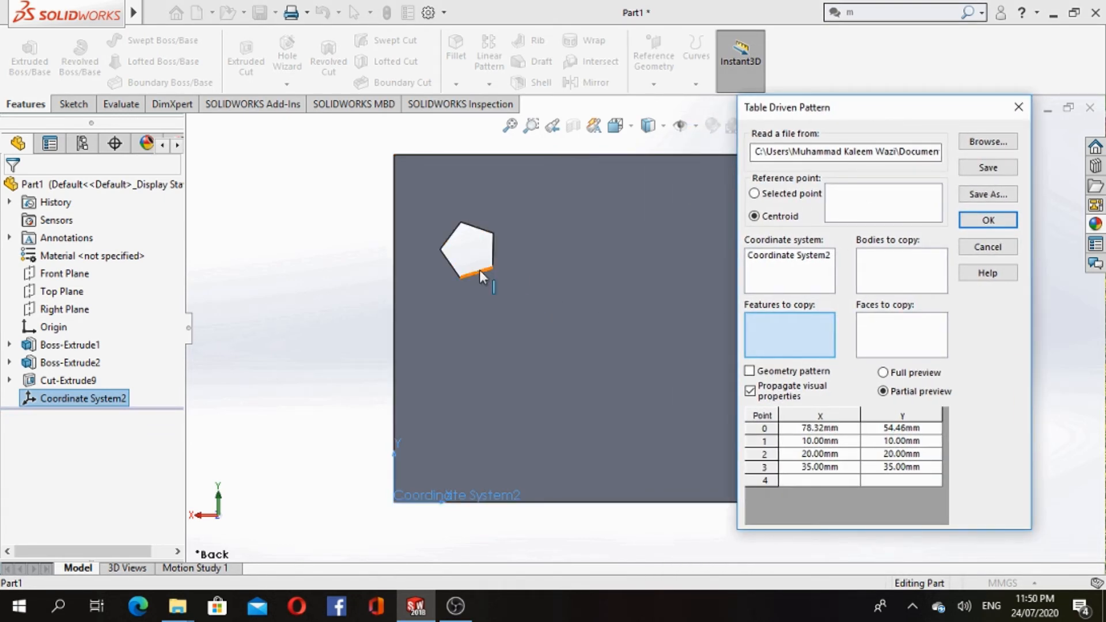
scroll(455, 236, down, 3)
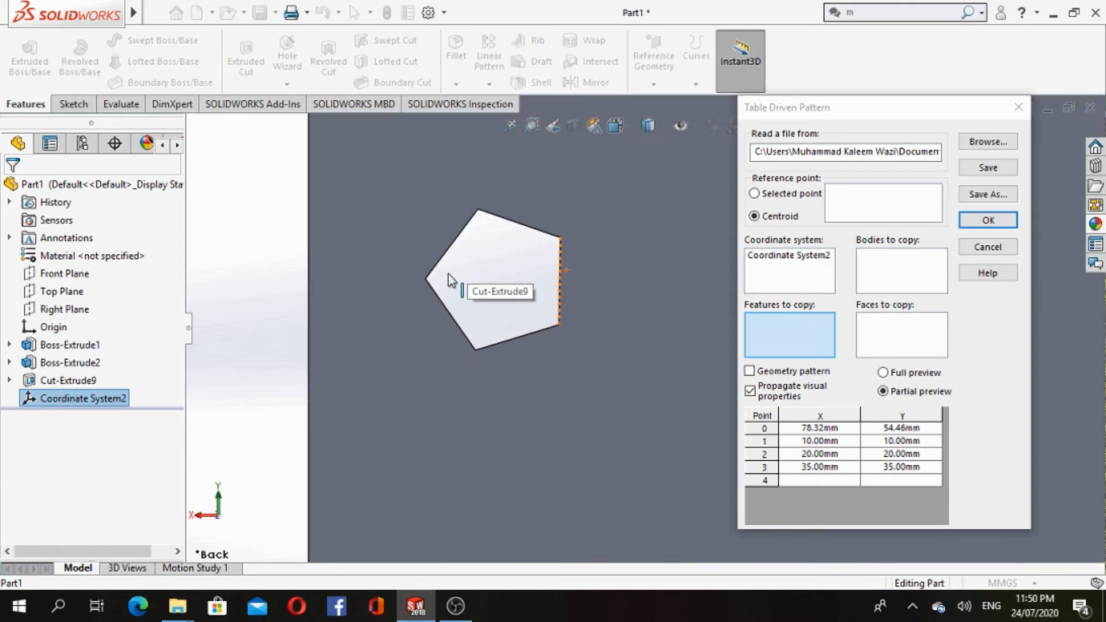
scroll(448, 274, down, 1)
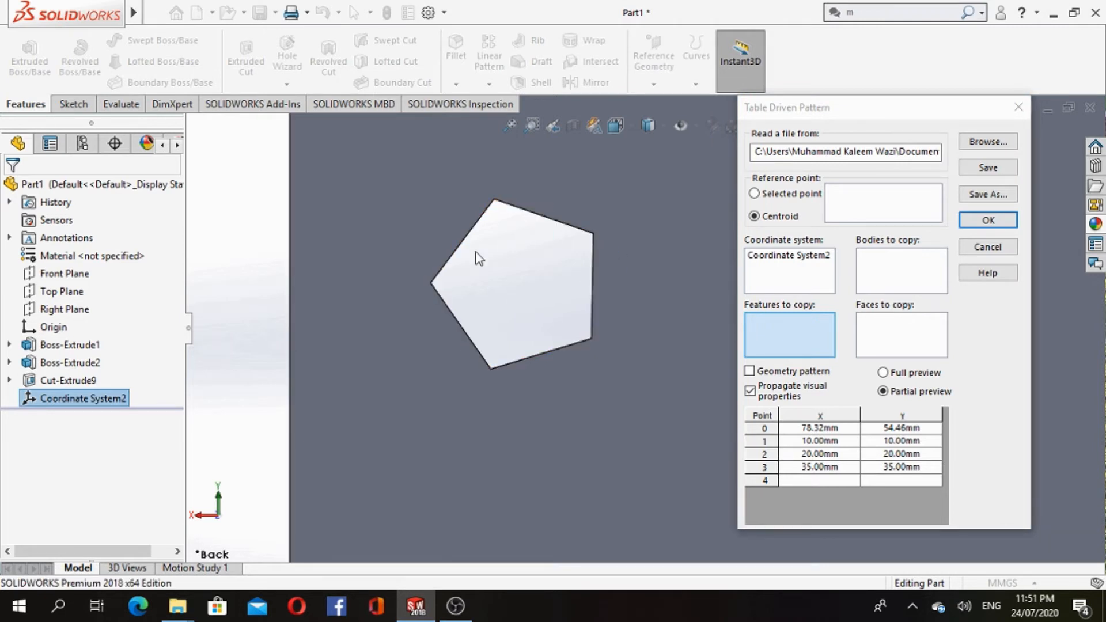
click(73, 379)
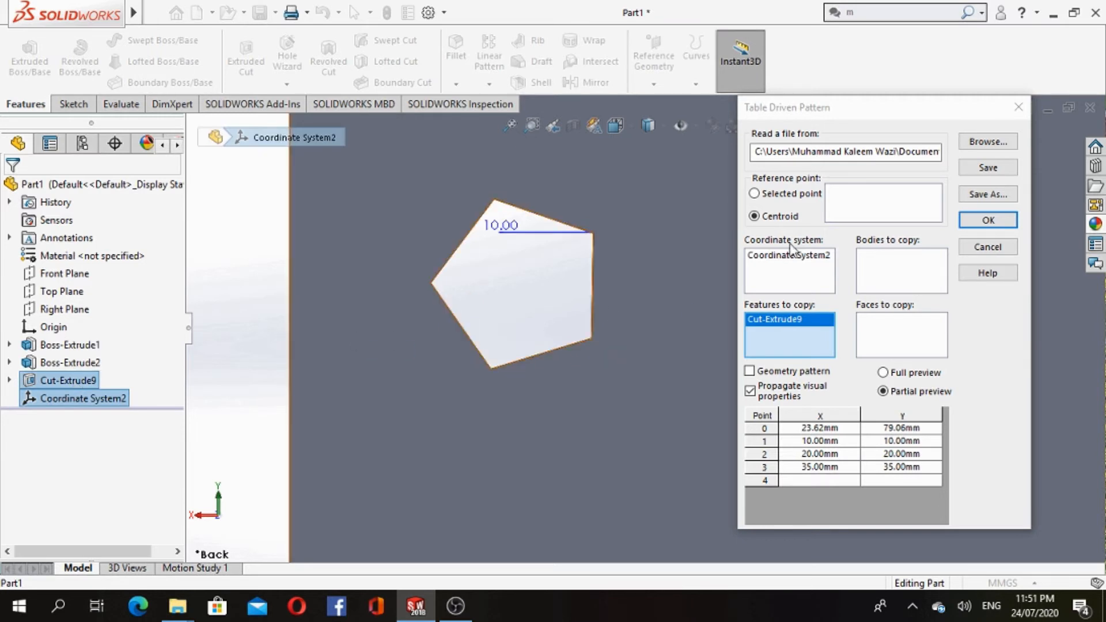
Change the coordinates of point 2 in the pattern table to X 25 mm and Y 30 mm
scroll(585, 337, up, 5)
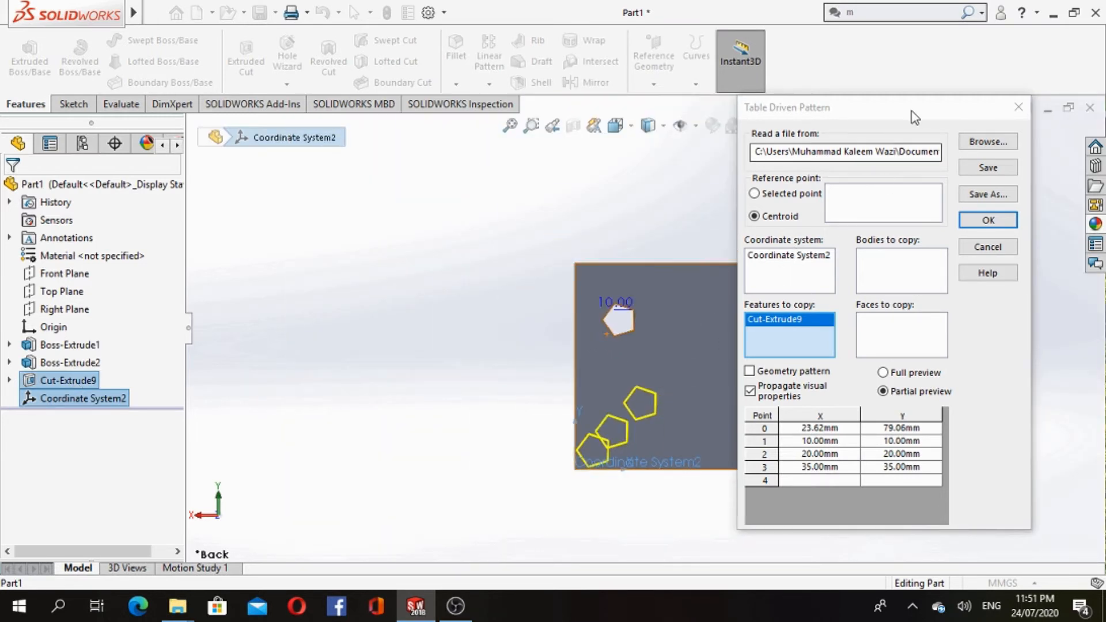
drag(914, 116, 420, 139)
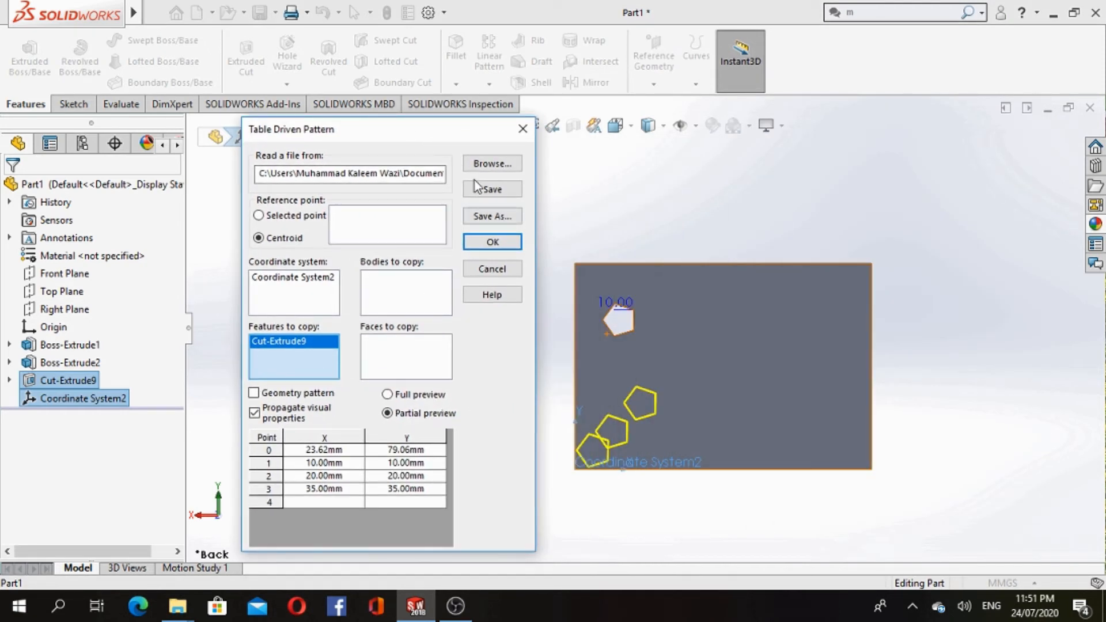
click(318, 463)
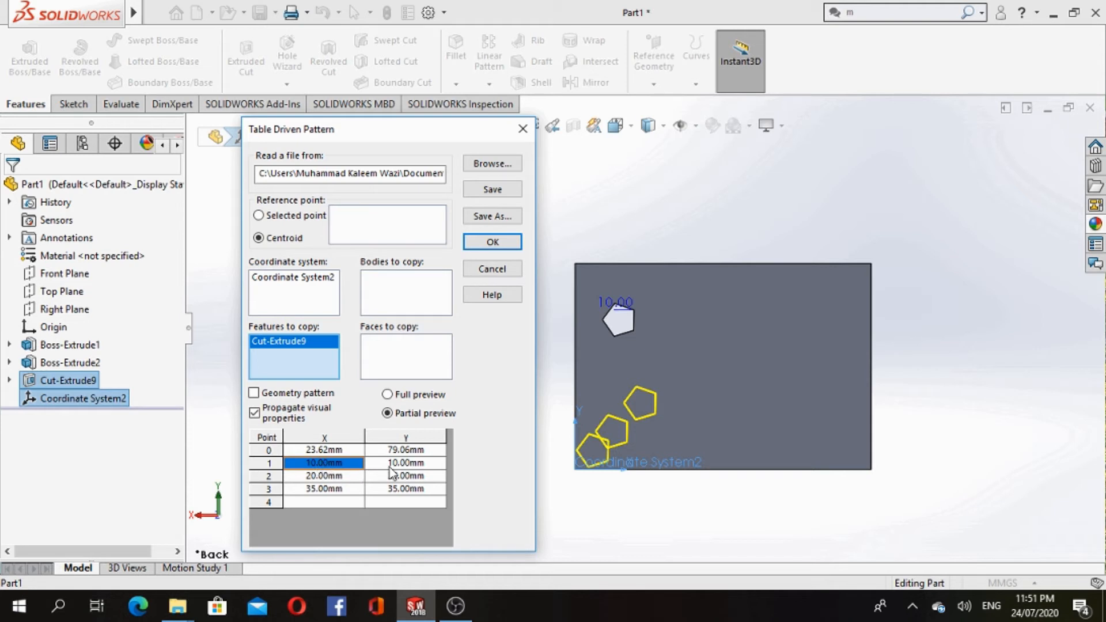
double_click(321, 478)
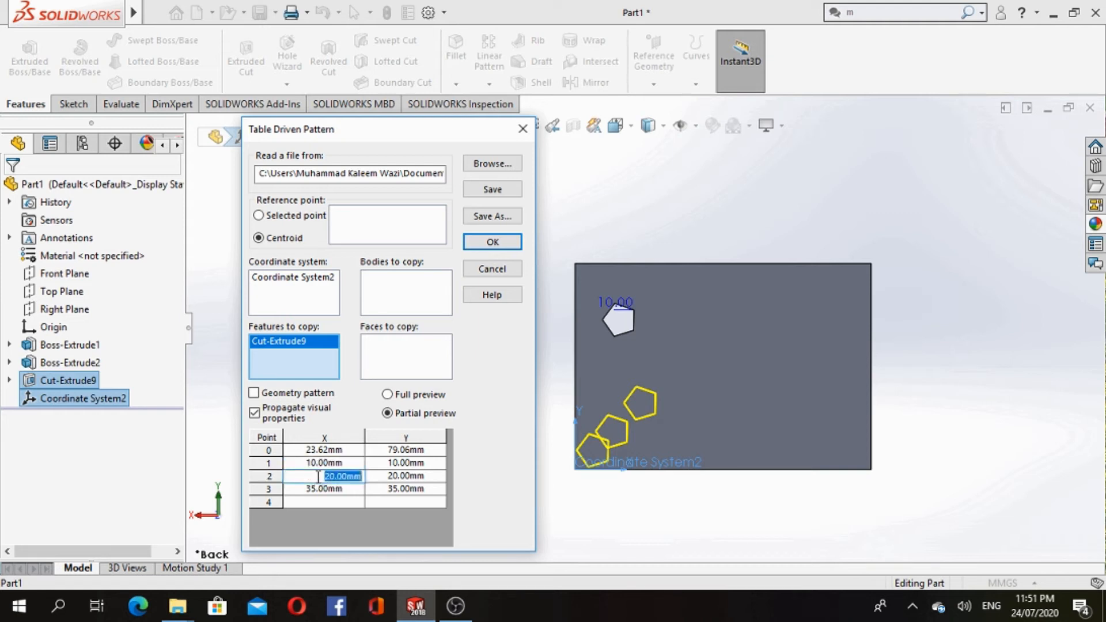
key(BackSpace)
click(401, 479)
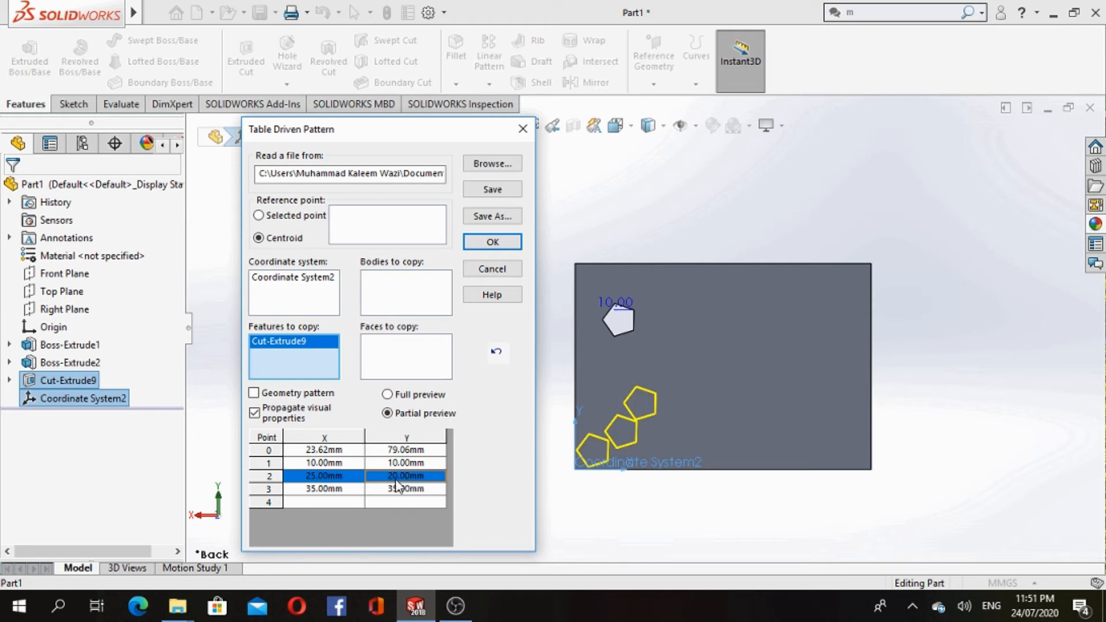
click(396, 478)
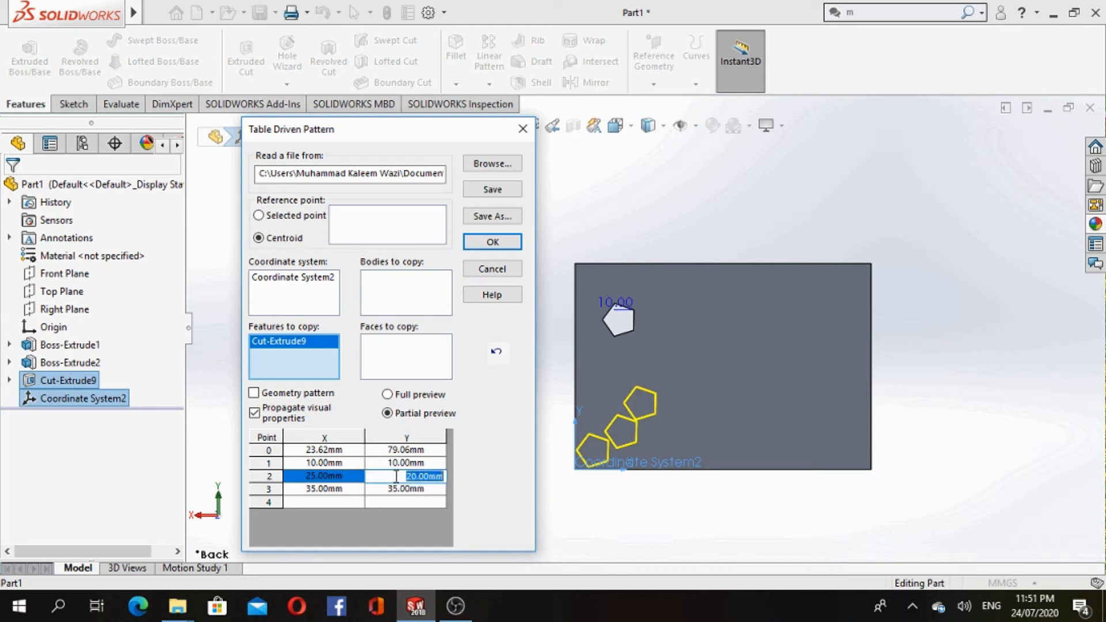
key(BackSpace)
Set point 3 in the pattern table to X 50 mm and Y 50 mm, and create the table driven pattern
click(334, 490)
click(332, 492)
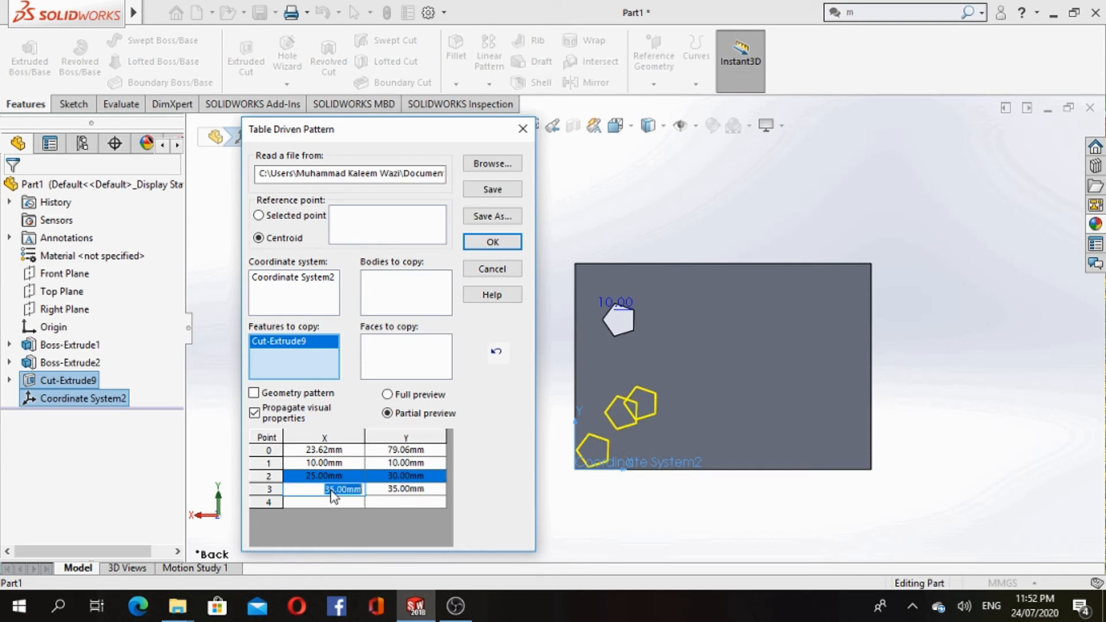
key(BackSpace)
text(50)
click(405, 489)
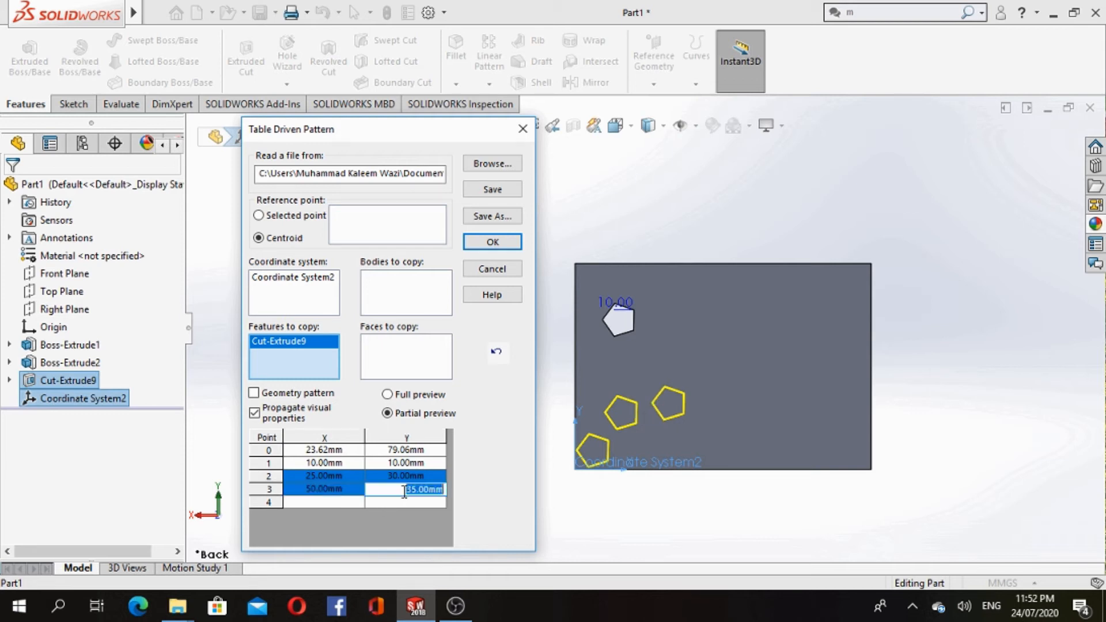
key(BackSpace)
click(425, 435)
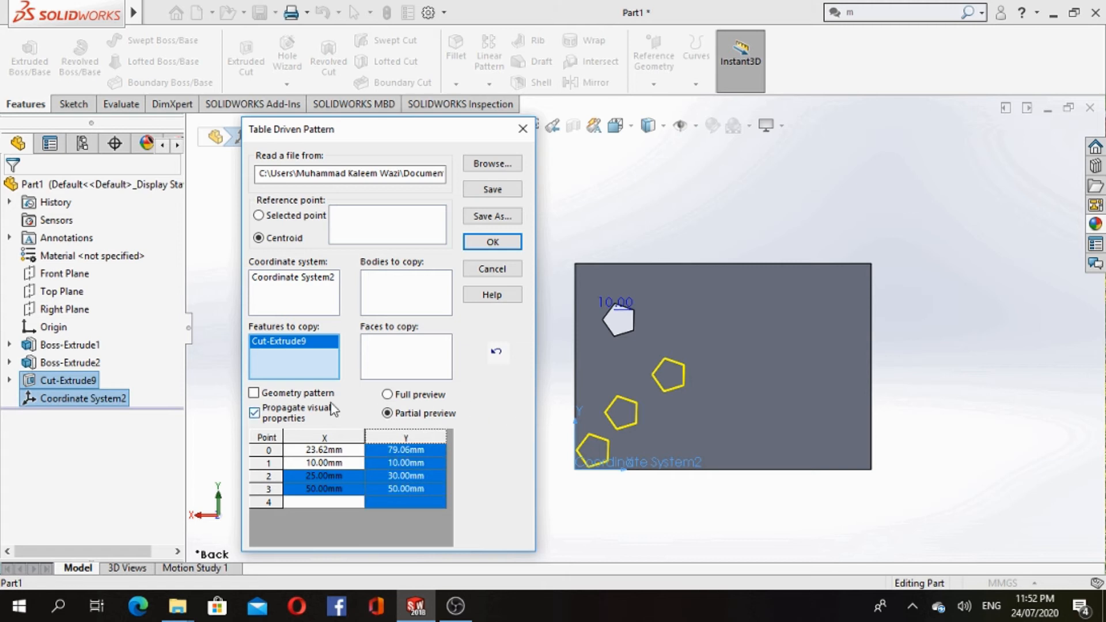
click(499, 242)
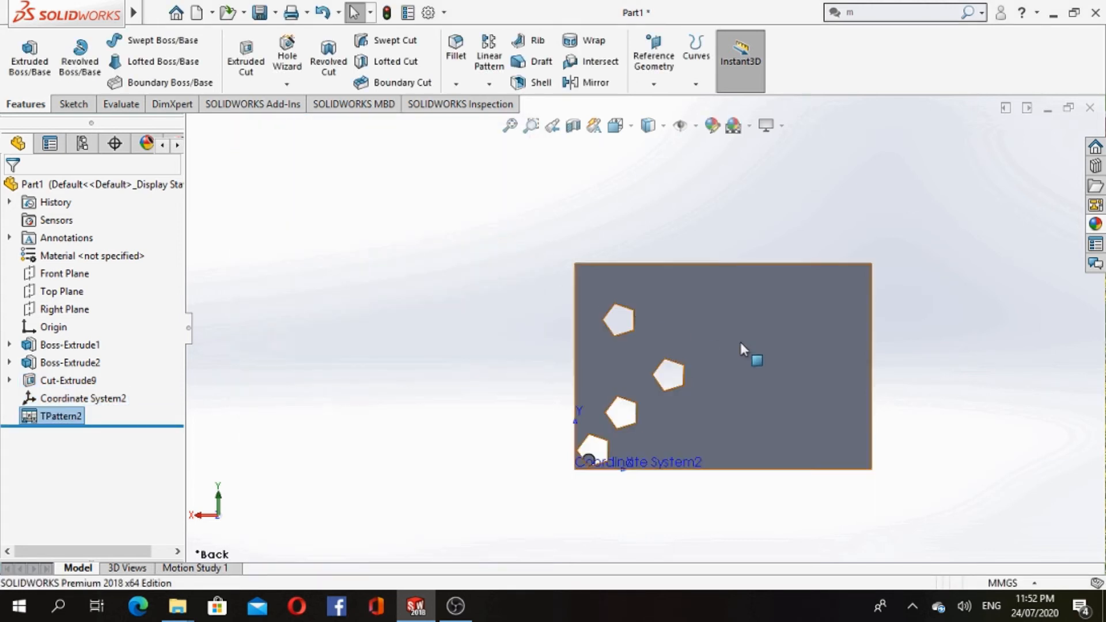
Examine the patterned pentagon cuts on the tabletop face and from the leg side of the table
click(942, 354)
scroll(785, 348, up, 3)
scroll(772, 339, down, 6)
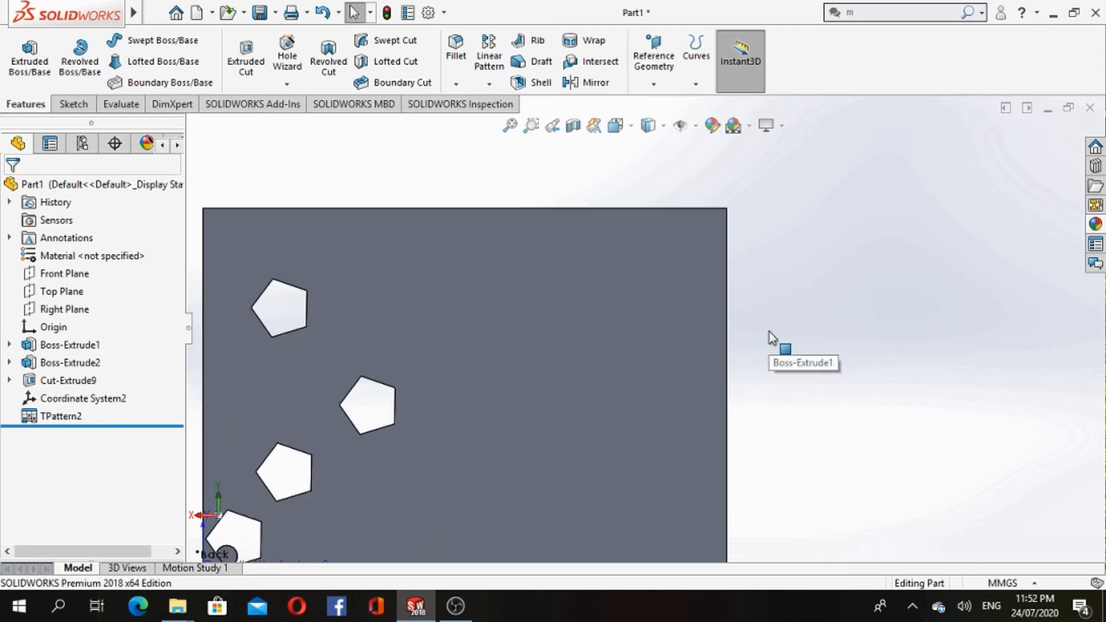
scroll(732, 341, up, 2)
key(Down)
key(Down)
key(Down)
key(Down)
key(Down)
key(Down)
key(Down)
key(Down)
key(Down)
key(Down)
key(Down)
key(Down)
key(Down)
key(Down)
key(Down)
key(Down)
key(Down)
key(Down)
key(Down)
key(Down)
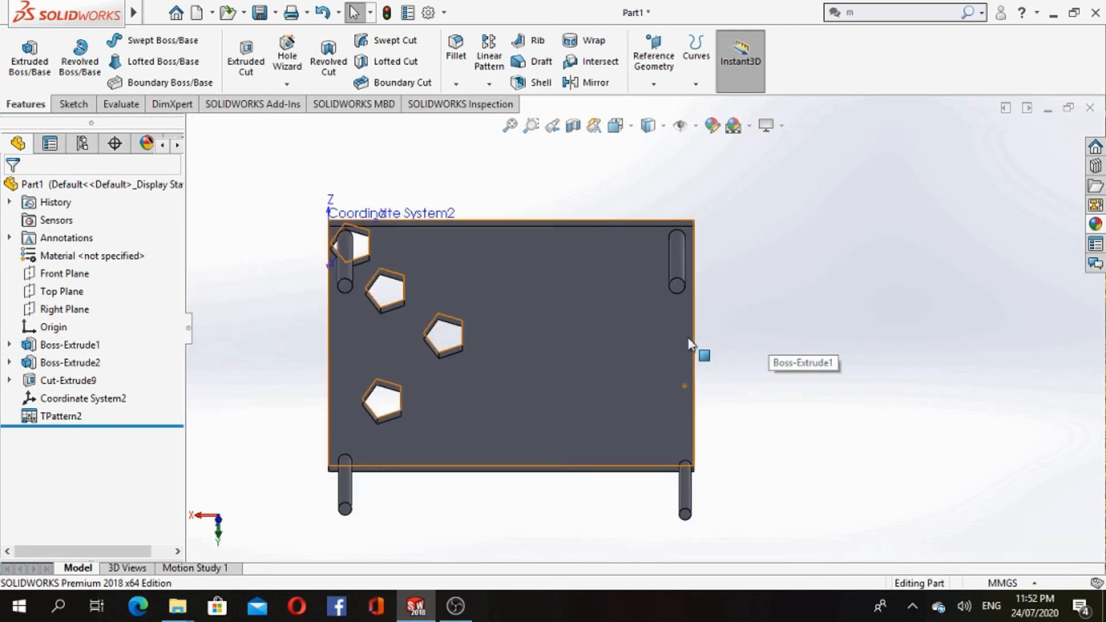
key(Up)
key(Up)
key(Up)
key(Down)
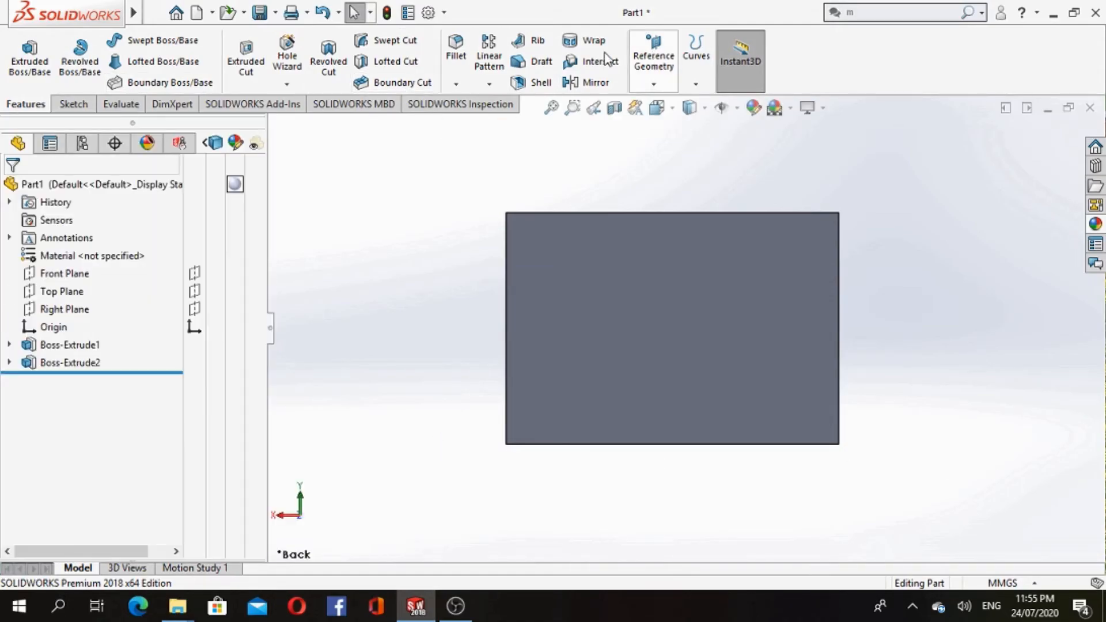
Sketch a circle of about 7 mm radius on the tabletop face near its upper-left corner
click(489, 84)
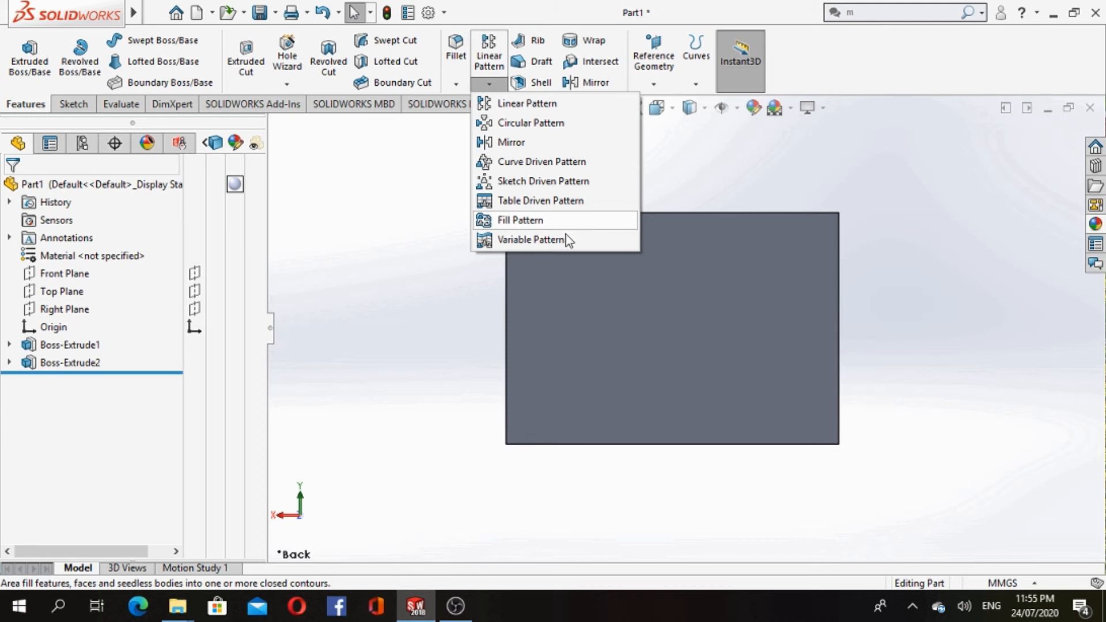
click(665, 276)
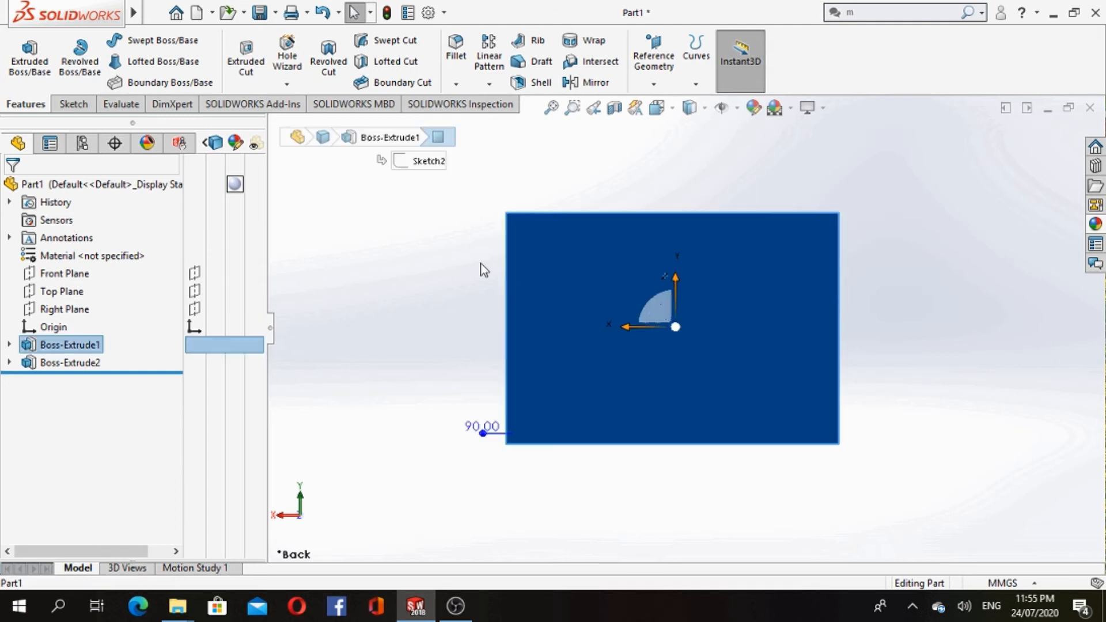
click(62, 108)
click(22, 52)
click(138, 40)
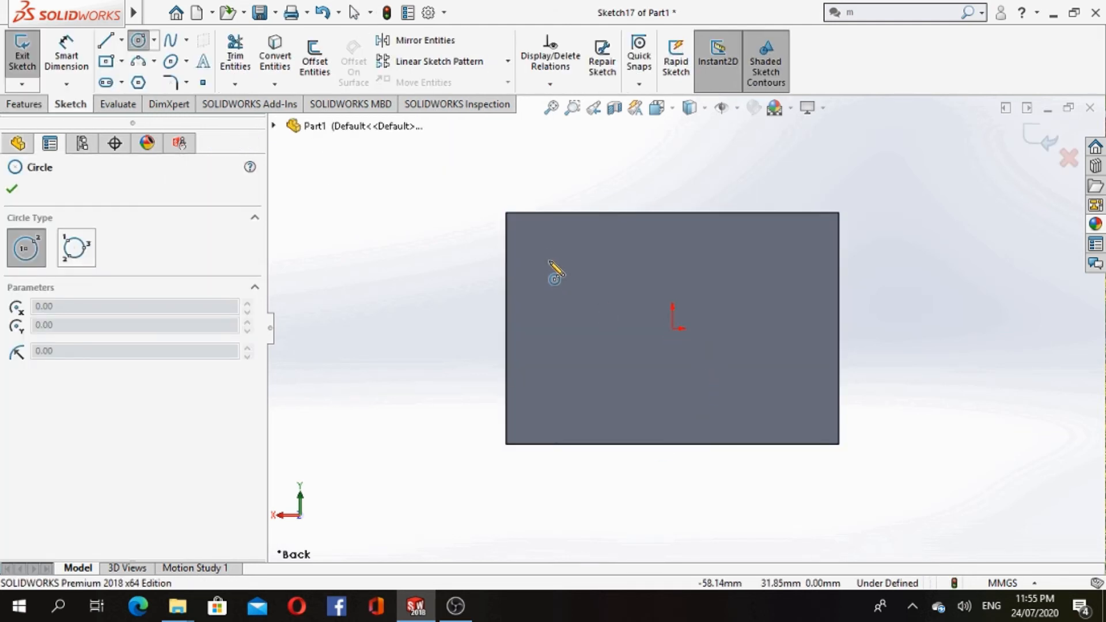
drag(549, 262, 560, 250)
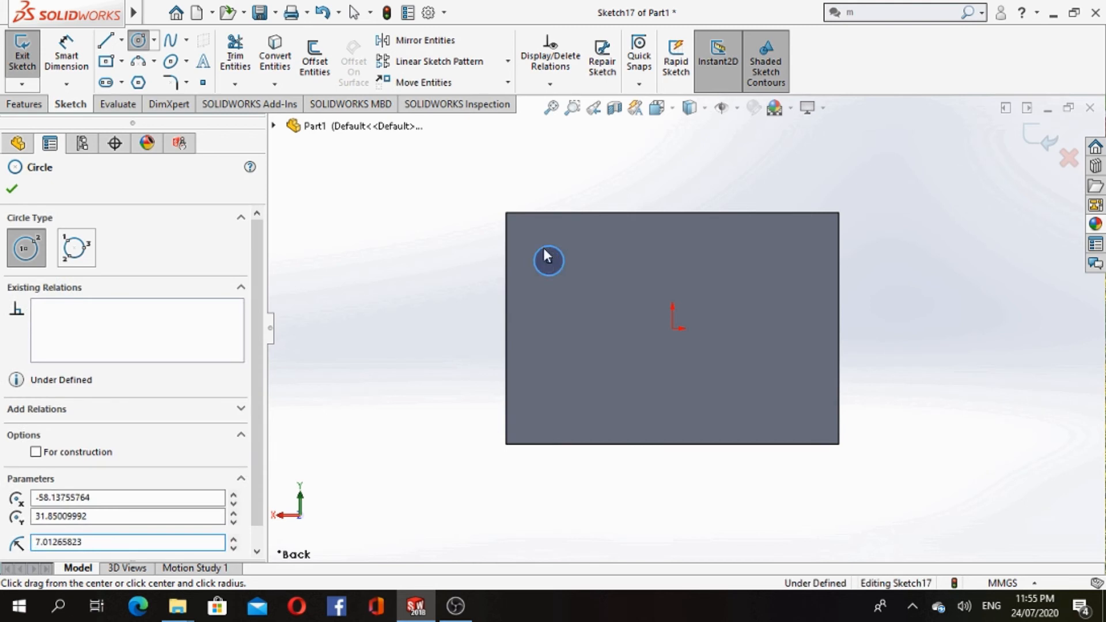
right_click(544, 248)
click(555, 258)
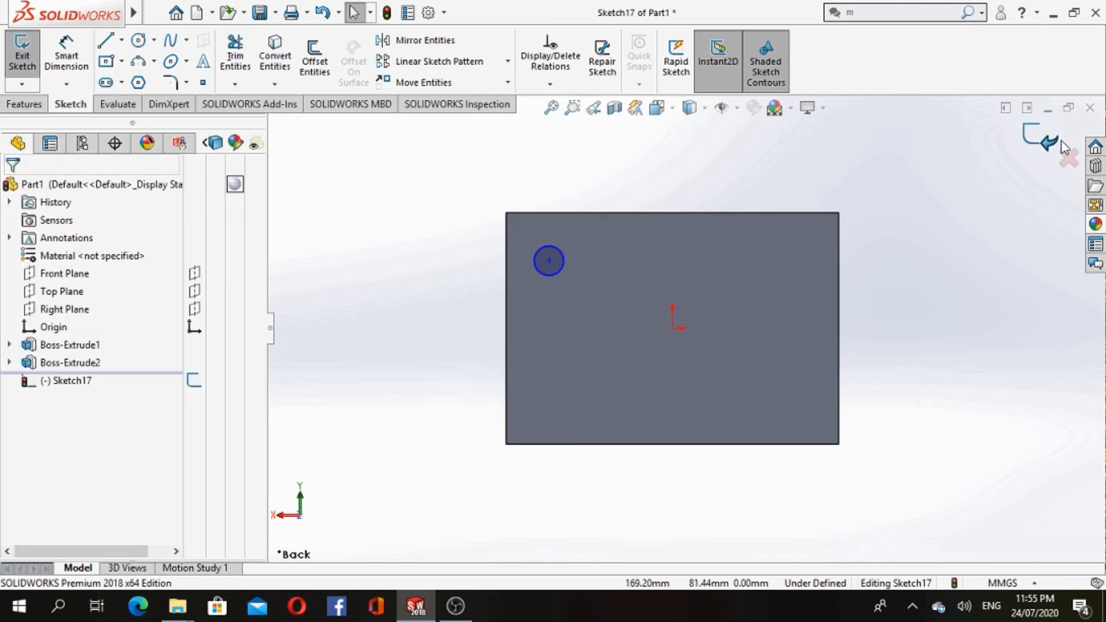
Cut the circle into the tabletop with a blind Extruded Cut 10 mm deep
click(24, 104)
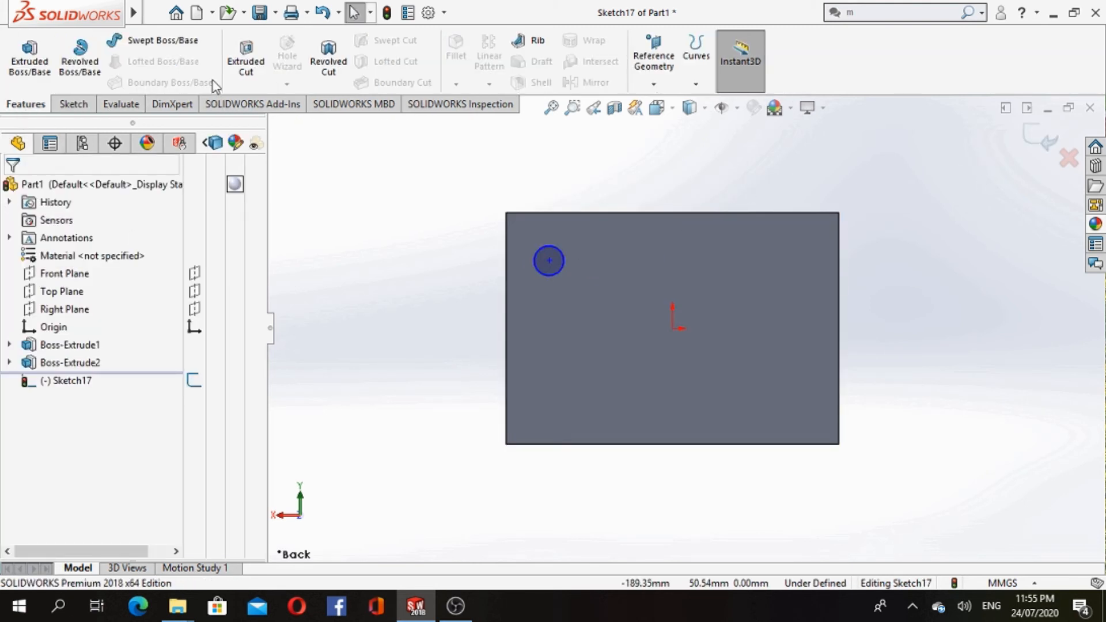
click(245, 63)
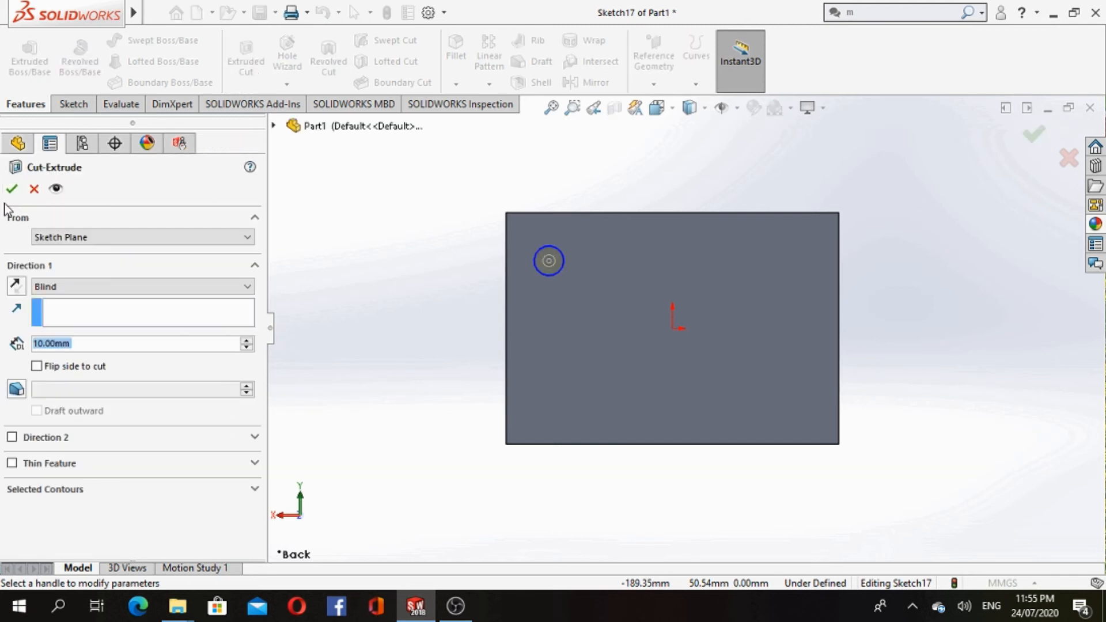
click(11, 189)
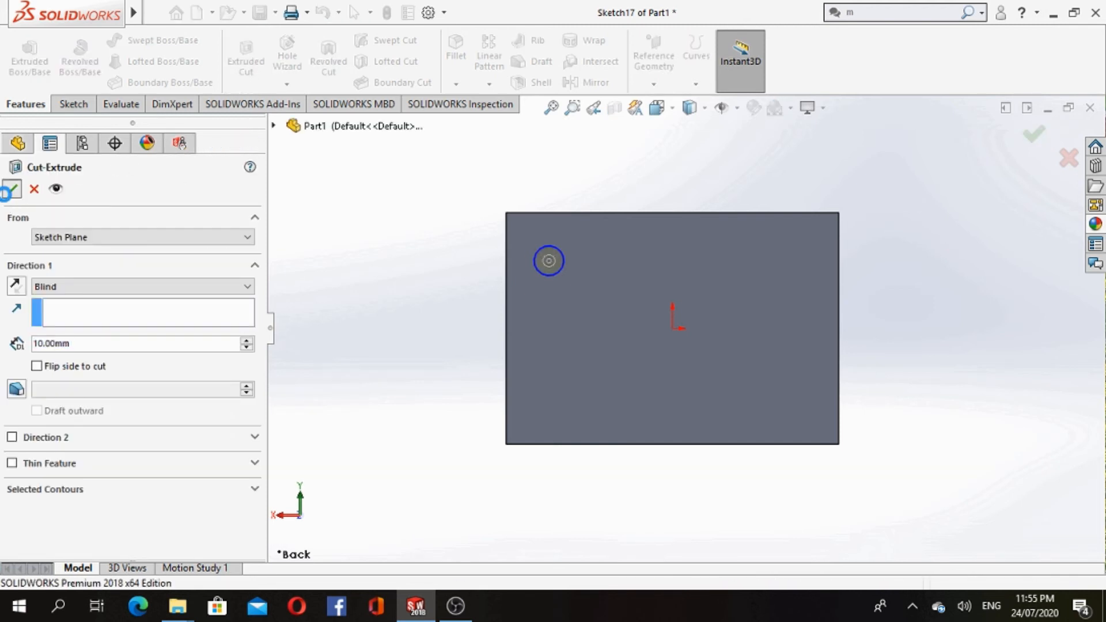
click(400, 317)
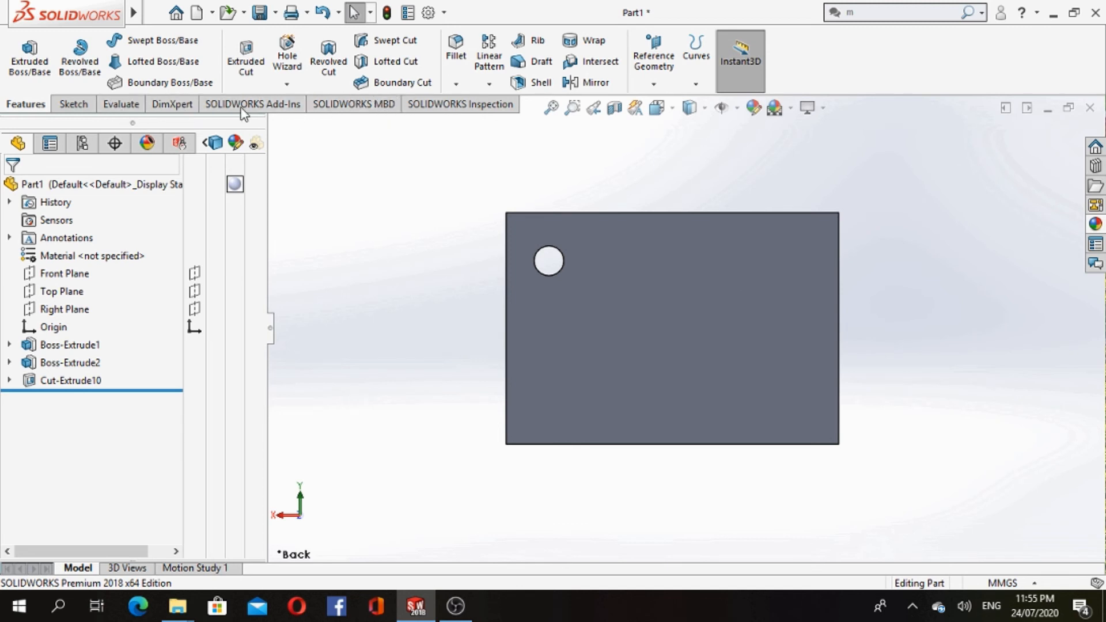
Start a Fill Pattern with the tabletop face as boundary, the circular layout, and the circular cut as the feature to pattern
click(489, 83)
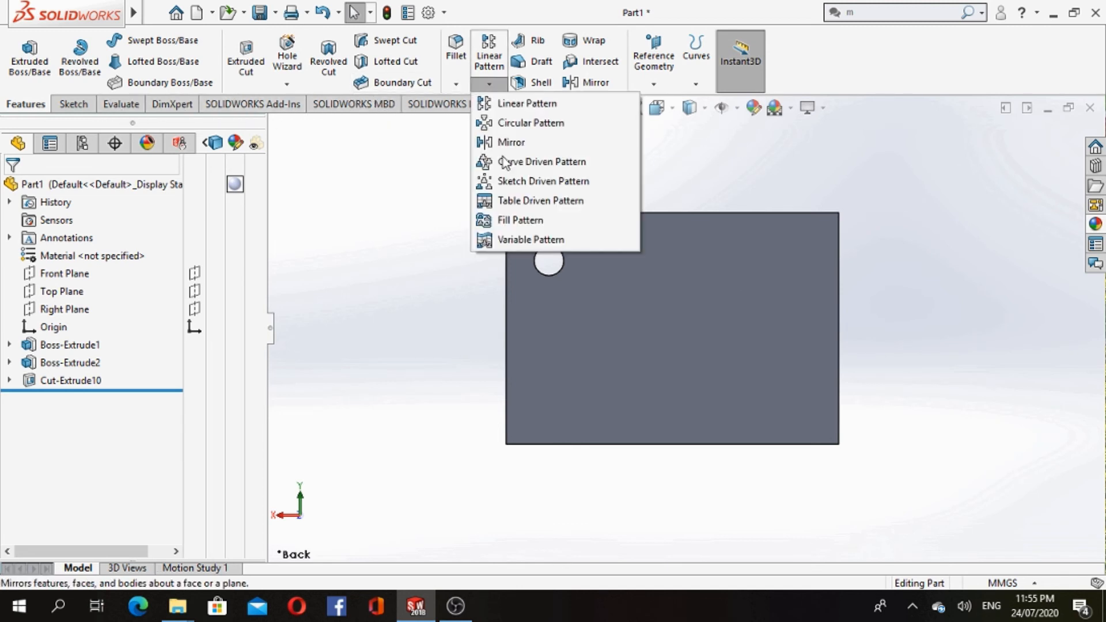
click(521, 221)
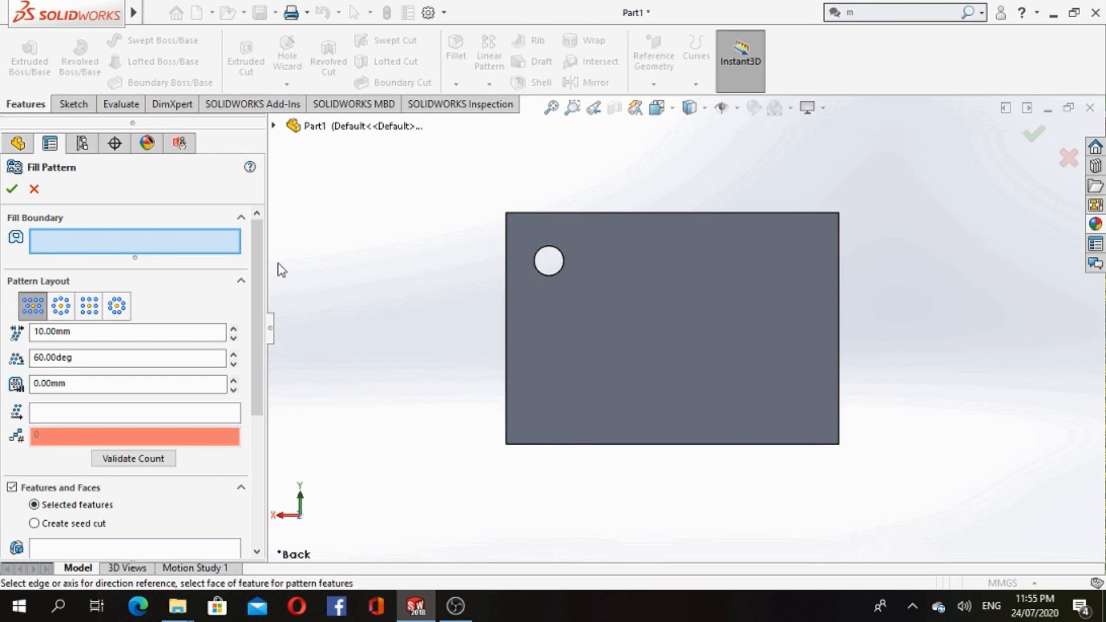
click(631, 227)
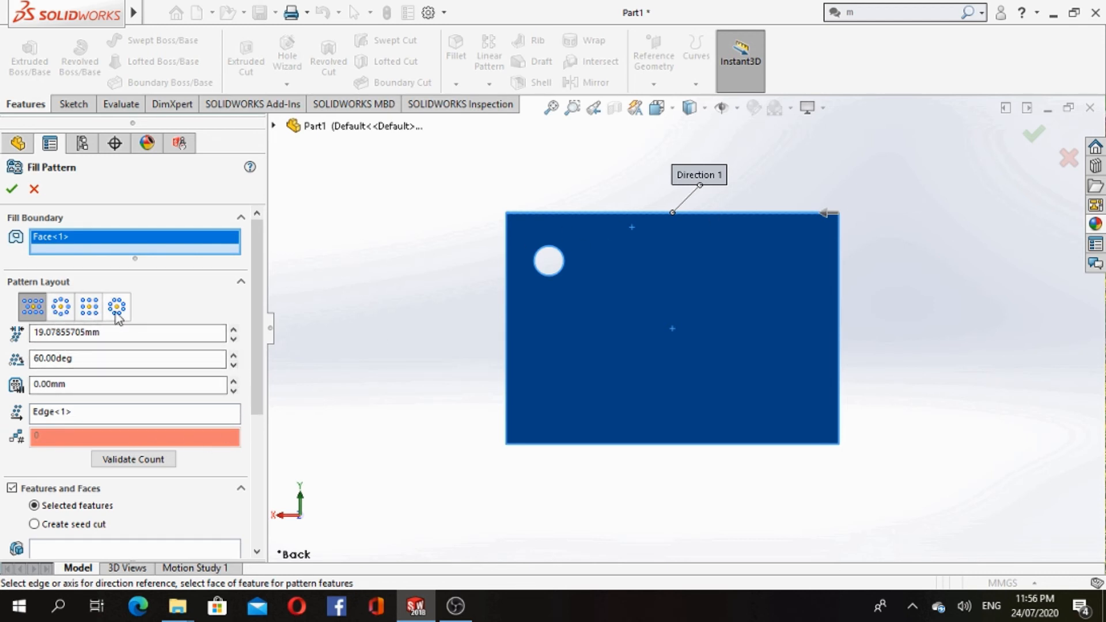
drag(262, 353, 258, 440)
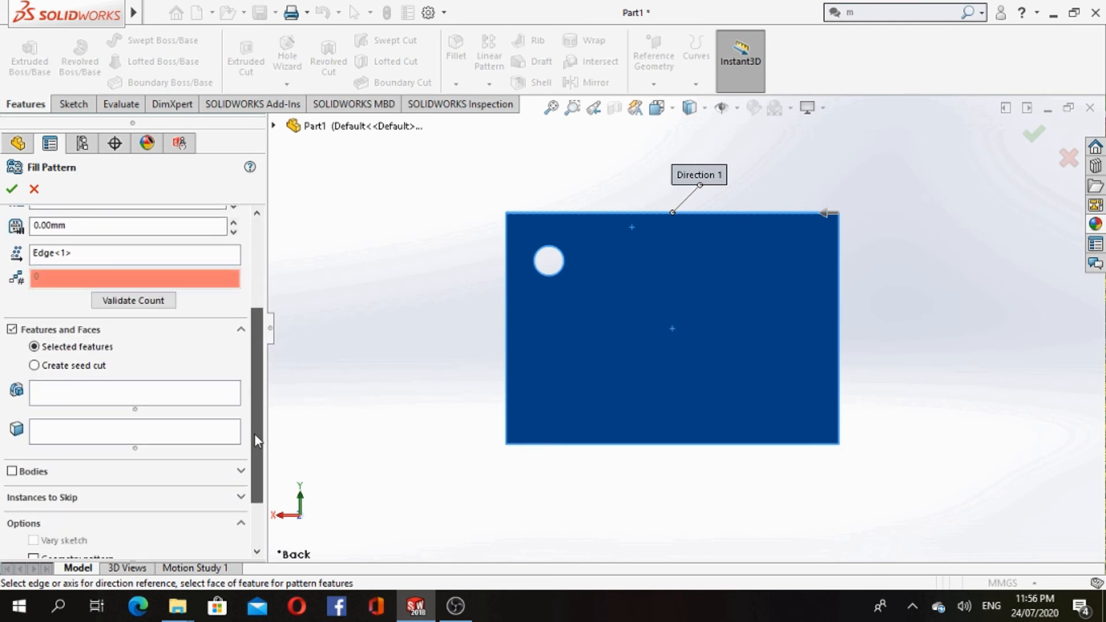
click(57, 398)
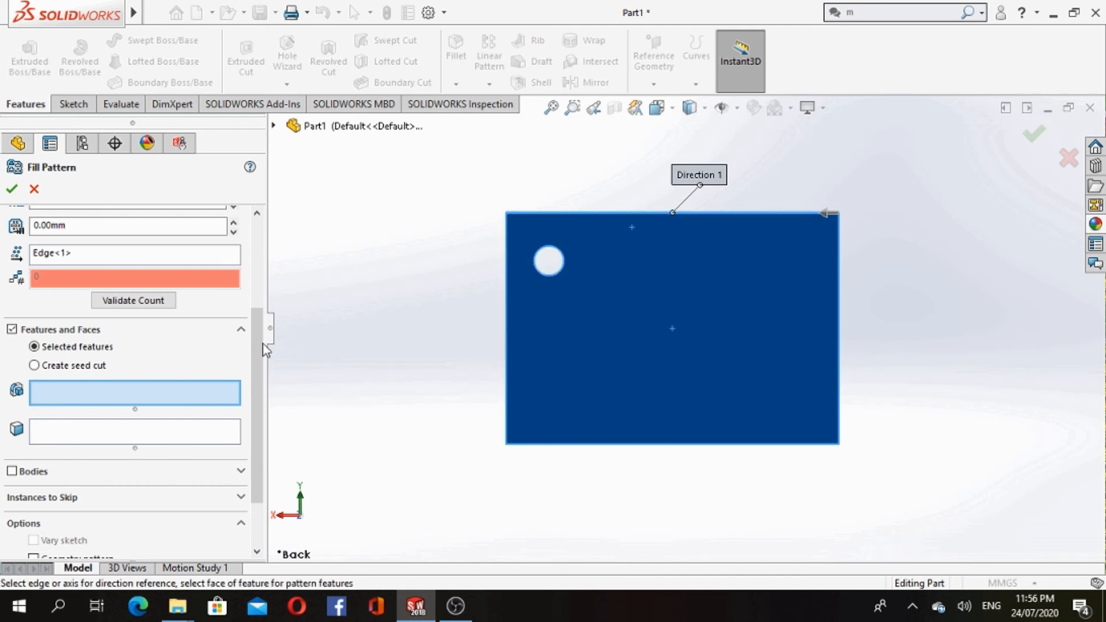
drag(255, 355, 256, 296)
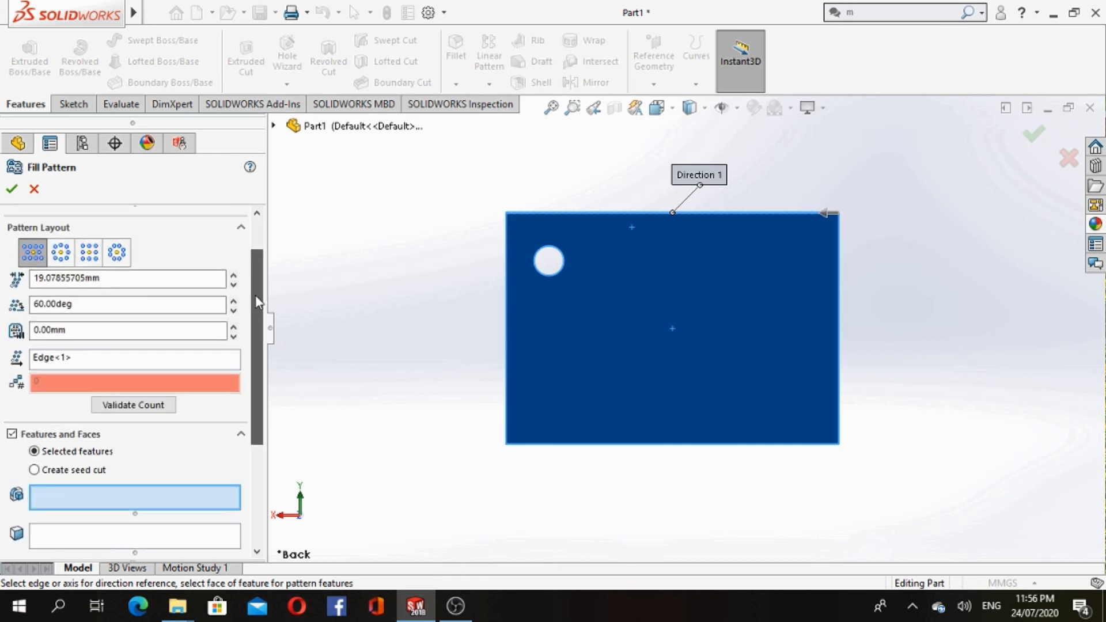
click(61, 253)
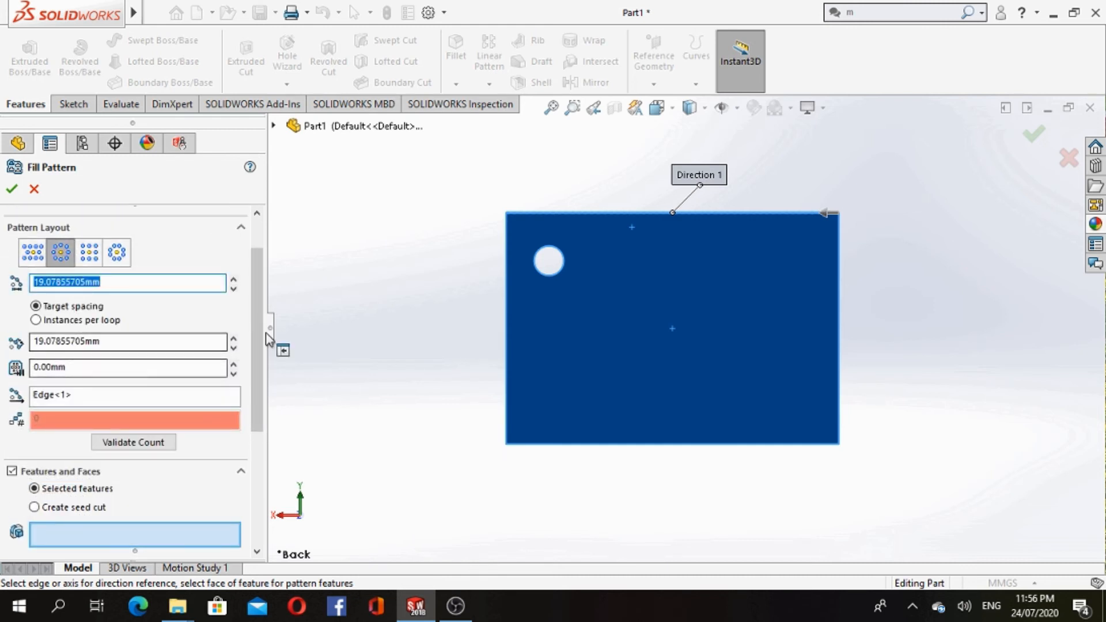
drag(257, 328, 277, 475)
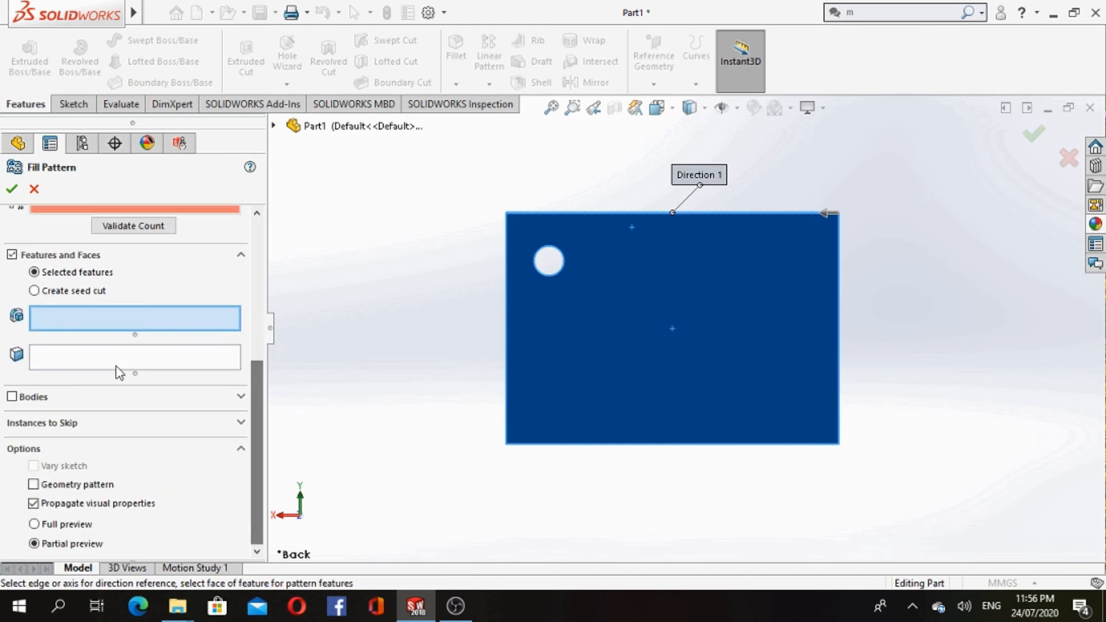
click(274, 126)
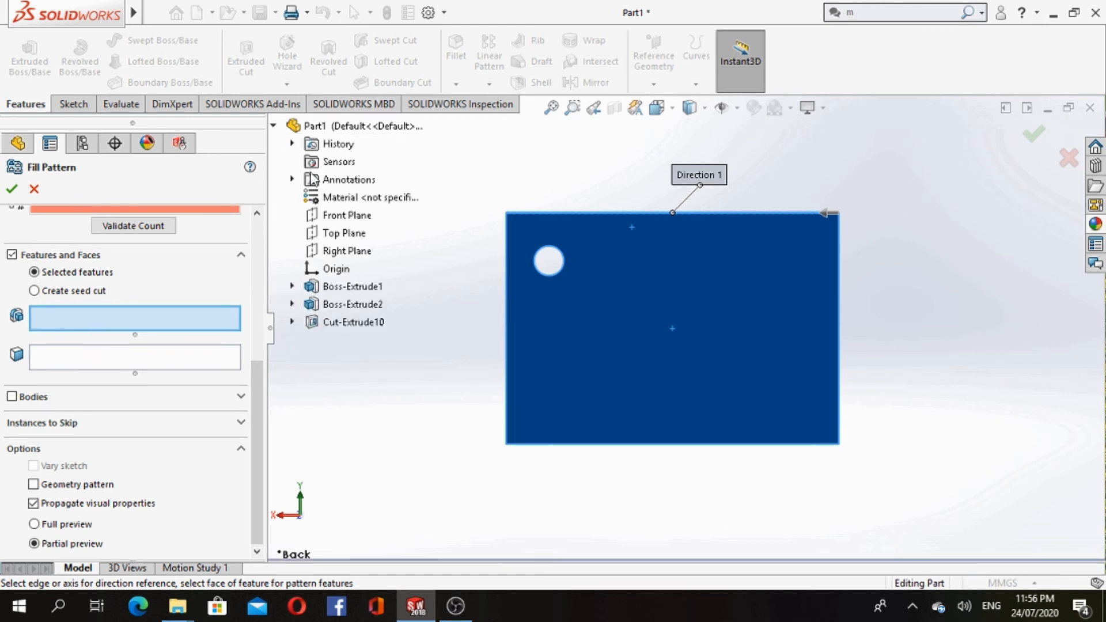
click(372, 322)
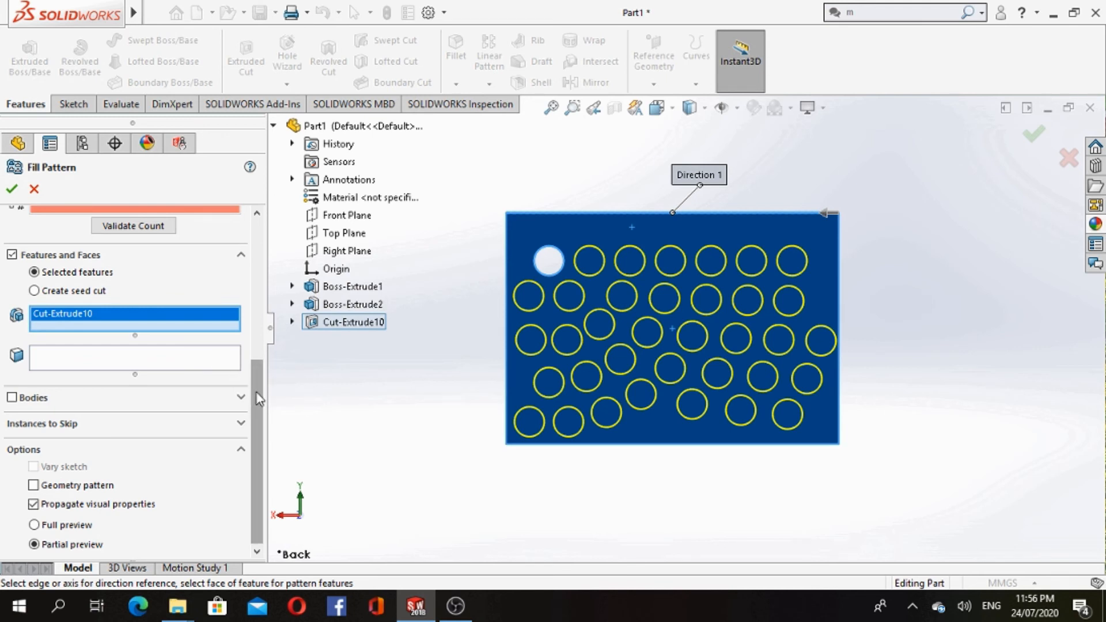
Try the square layout and the perforation layout for the fill pattern
drag(257, 433, 259, 266)
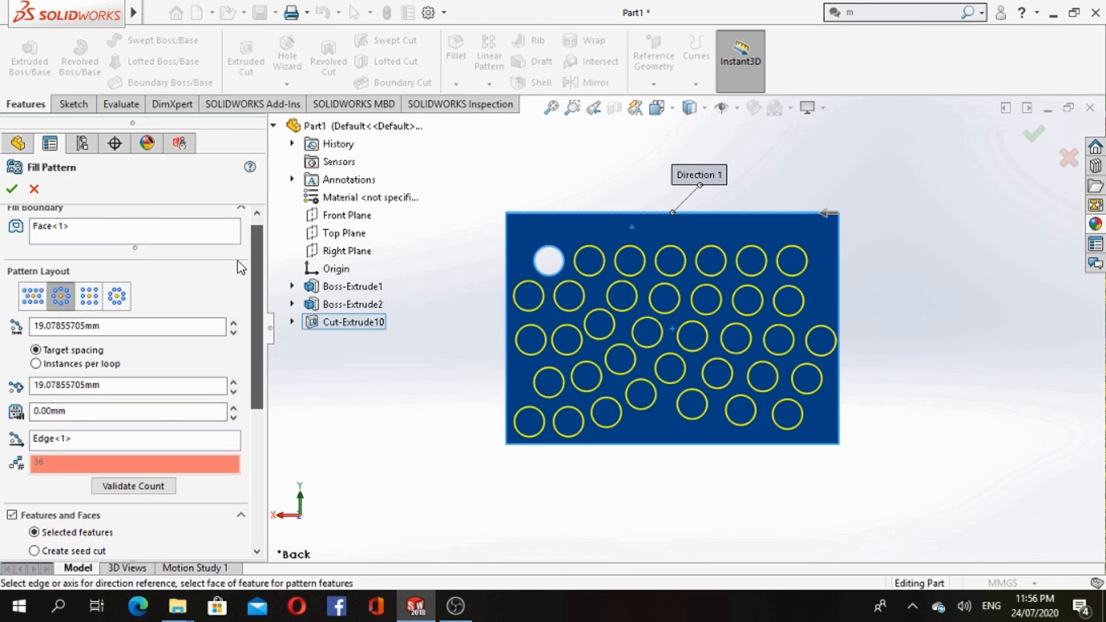
click(89, 297)
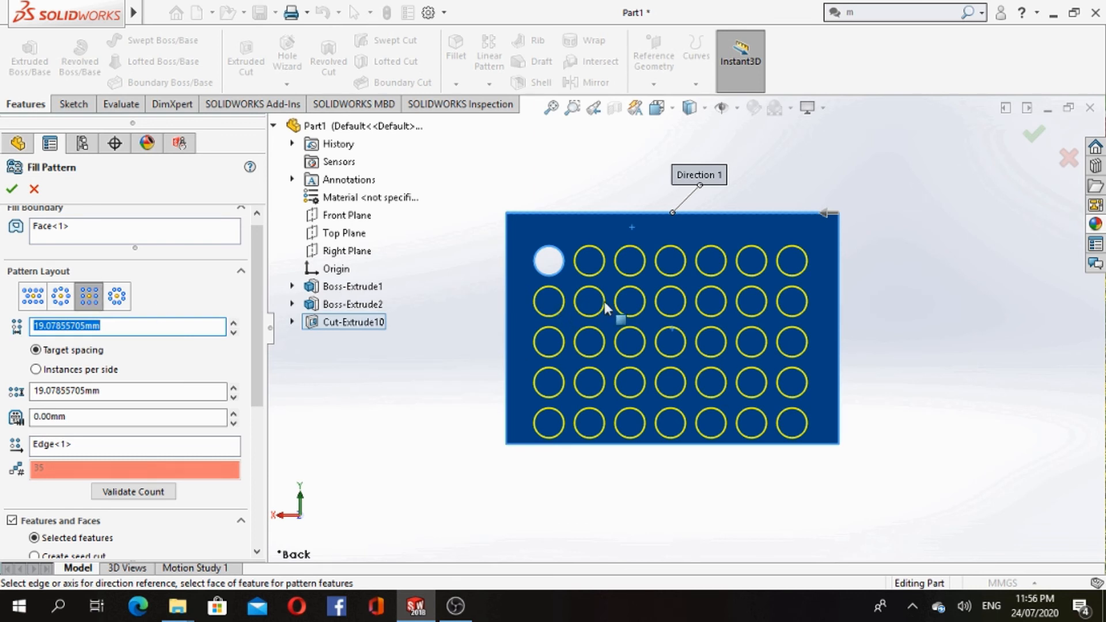
click(32, 297)
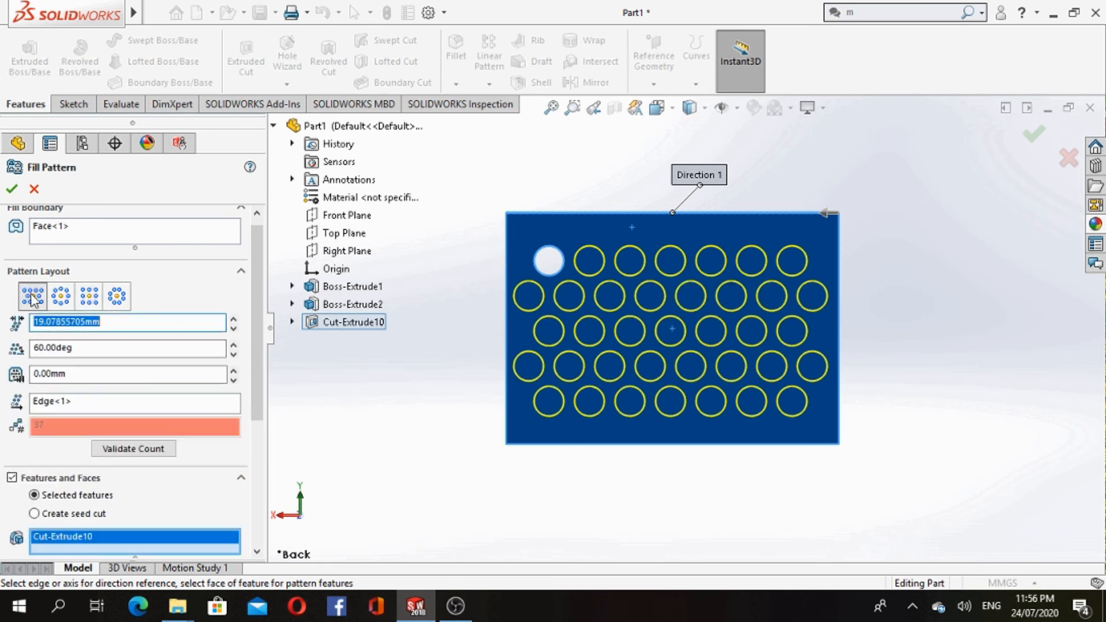
Try the polygon layout, reducing the number of polygon sides to 3 and raising it to 7
click(116, 296)
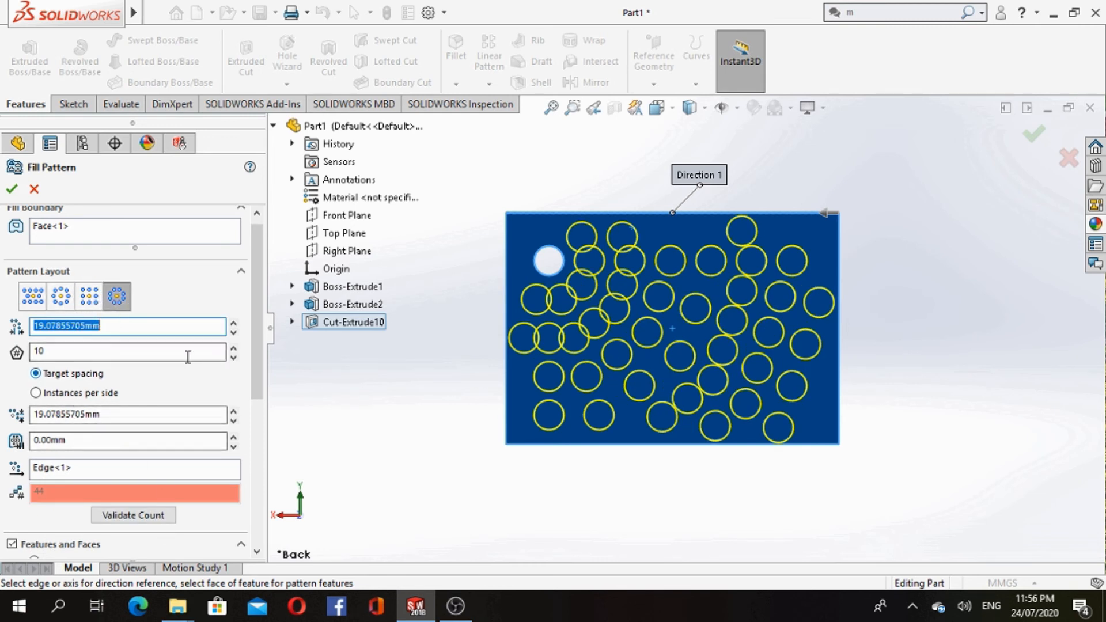
click(233, 357)
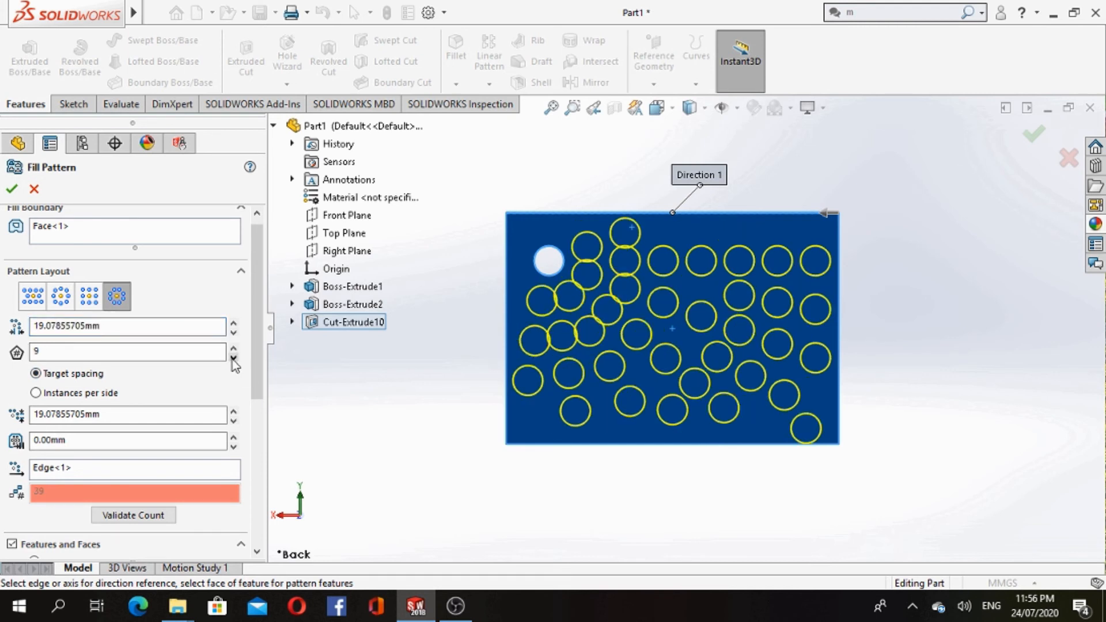
click(233, 358)
click(232, 357)
click(232, 358)
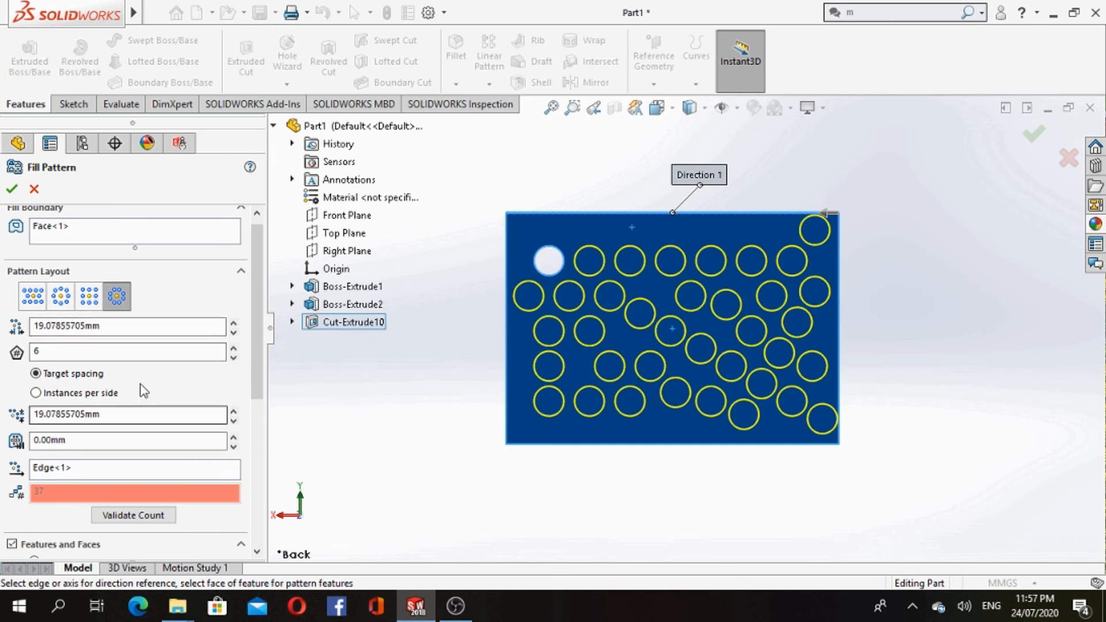
click(233, 357)
double_click(234, 357)
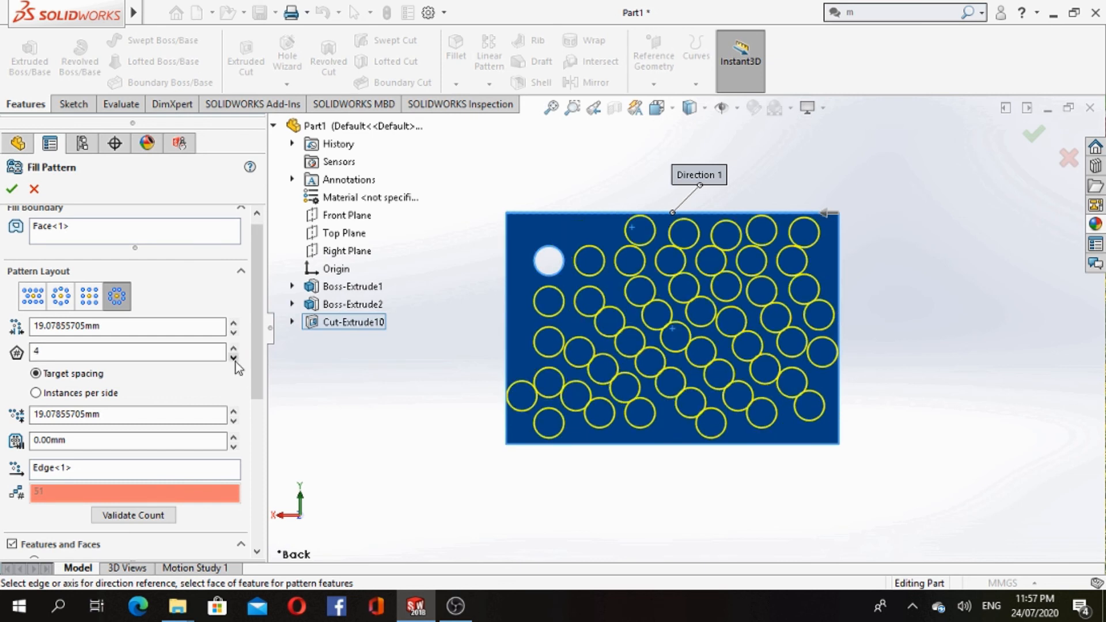
click(233, 357)
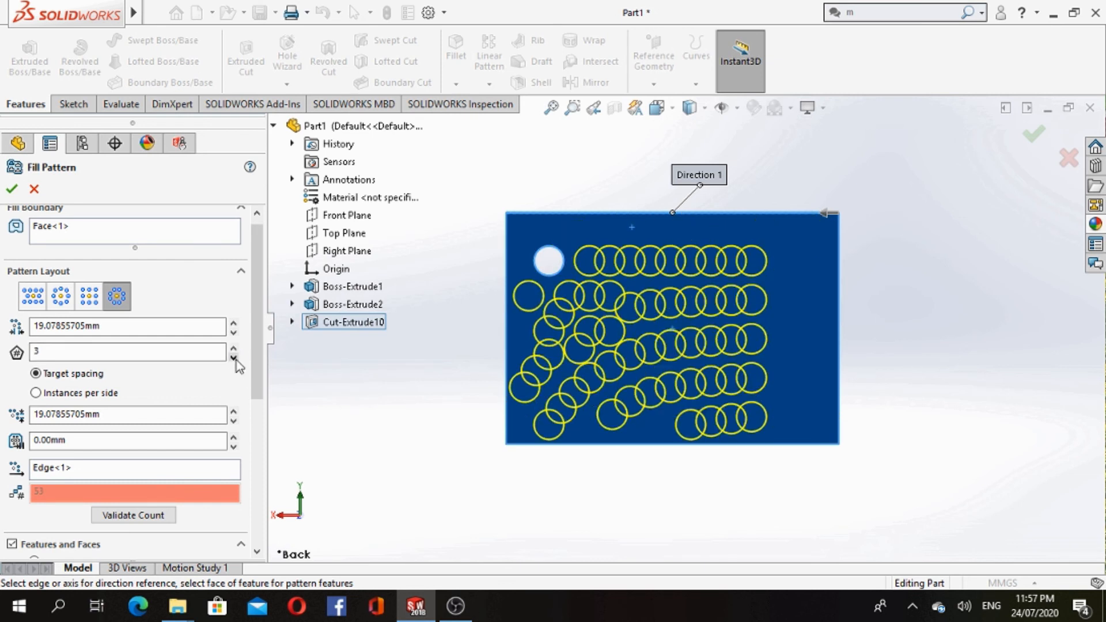
click(233, 349)
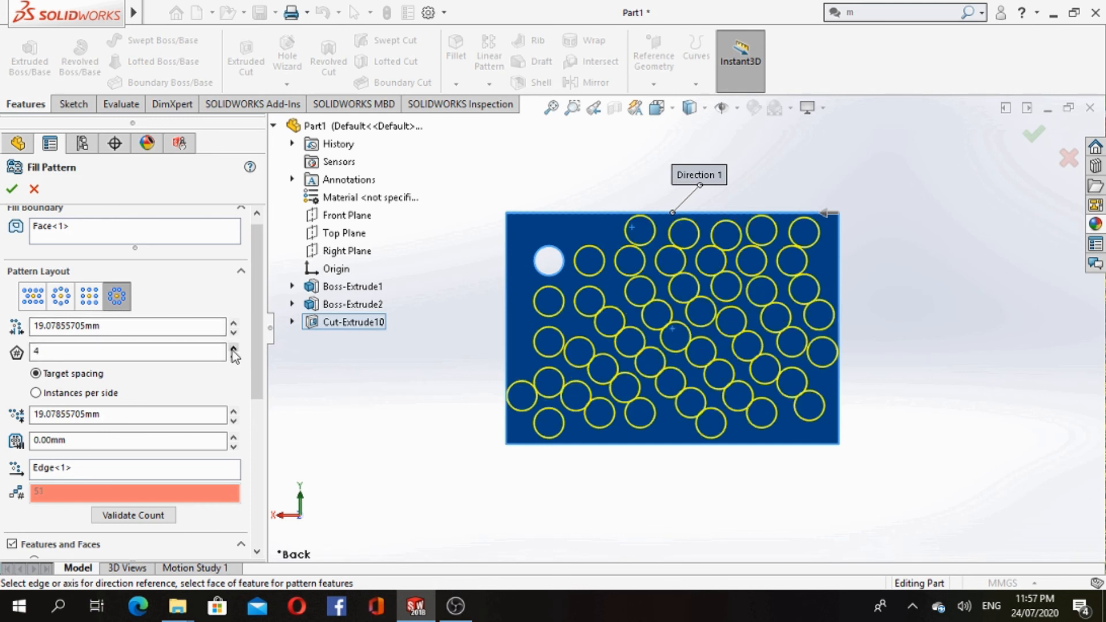
click(233, 348)
click(233, 348)
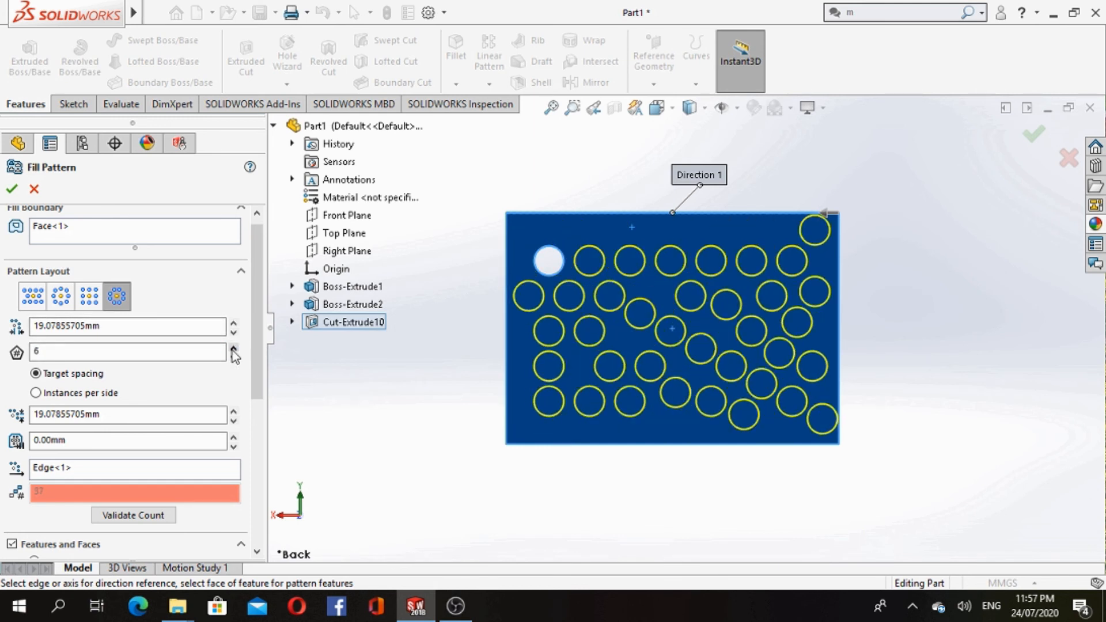
click(233, 348)
Try polygon loop spacings from about 9.08 mm up to 49.08 mm, and set the spacing back to about 19.08 mm
click(233, 332)
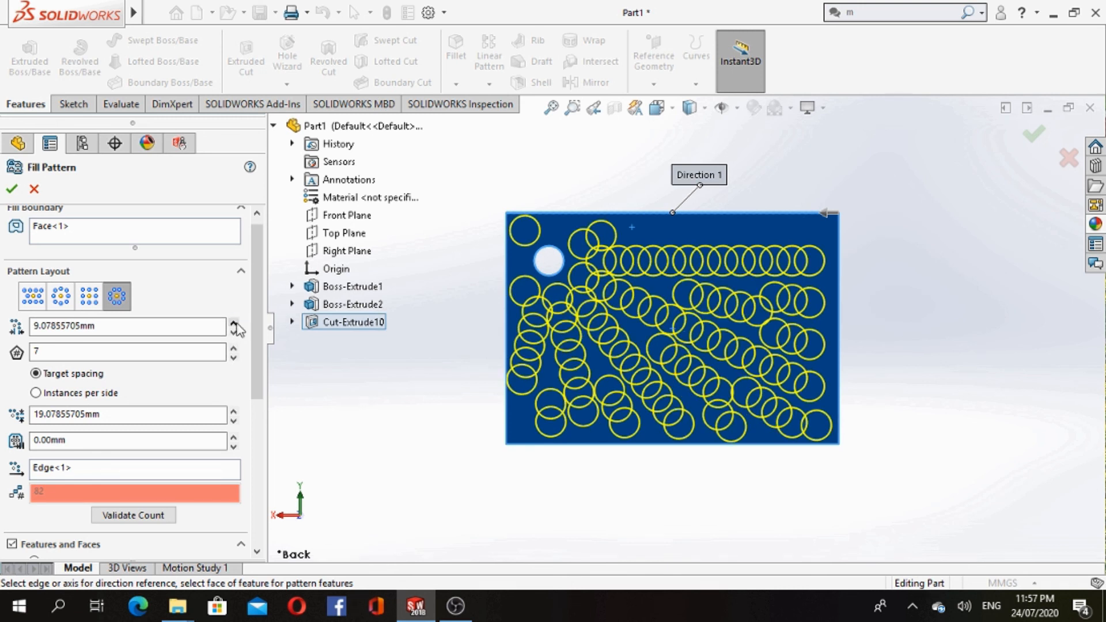
click(234, 323)
click(234, 322)
click(234, 322)
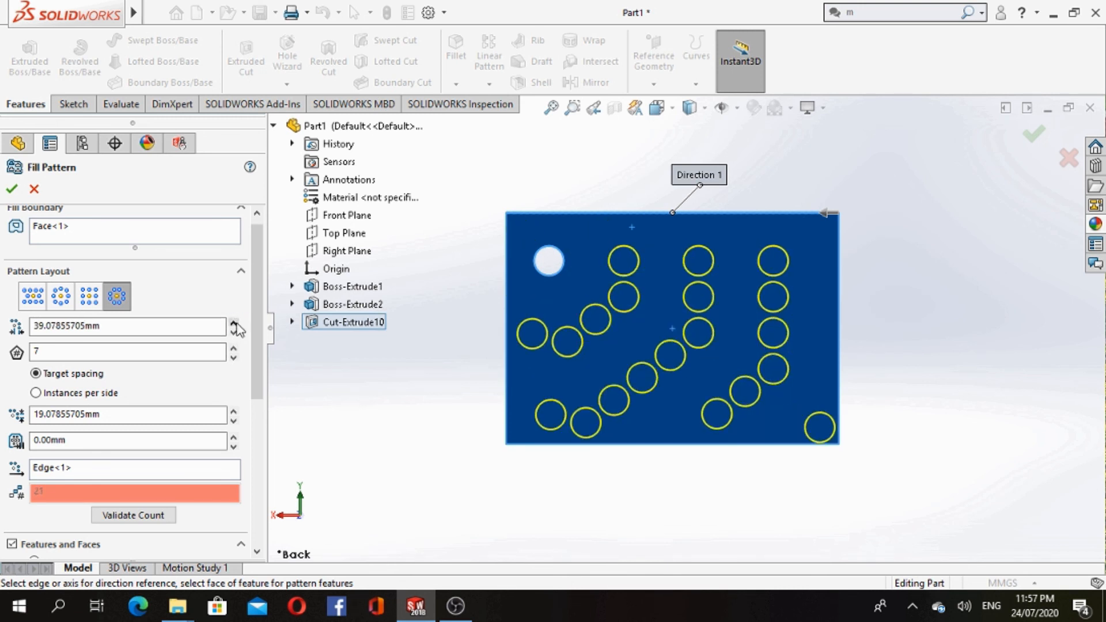
click(233, 323)
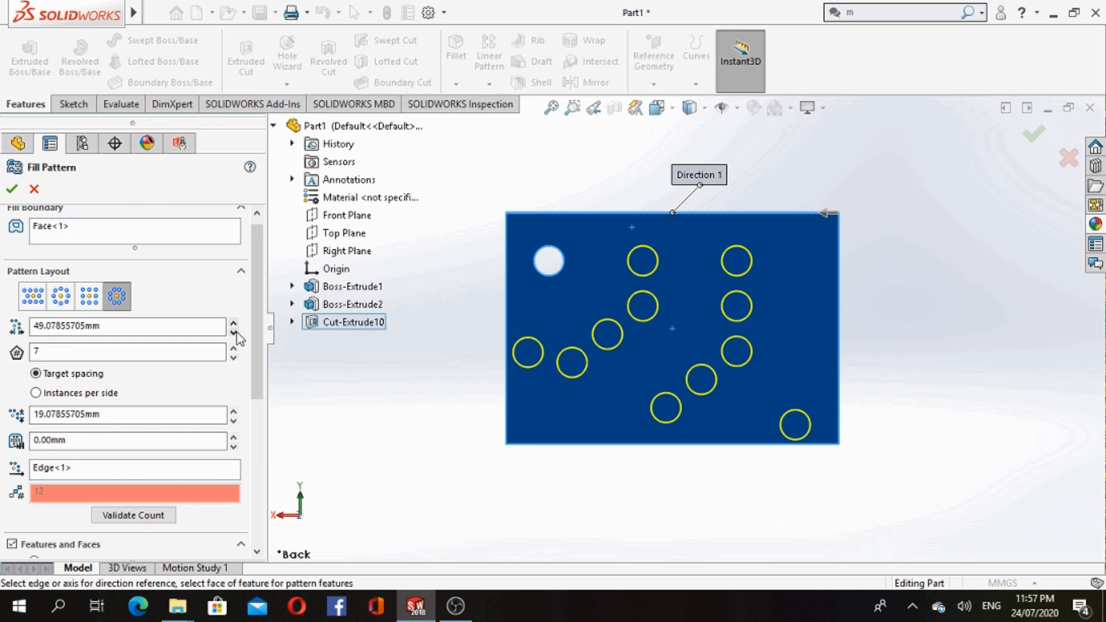
click(233, 332)
click(234, 332)
click(233, 333)
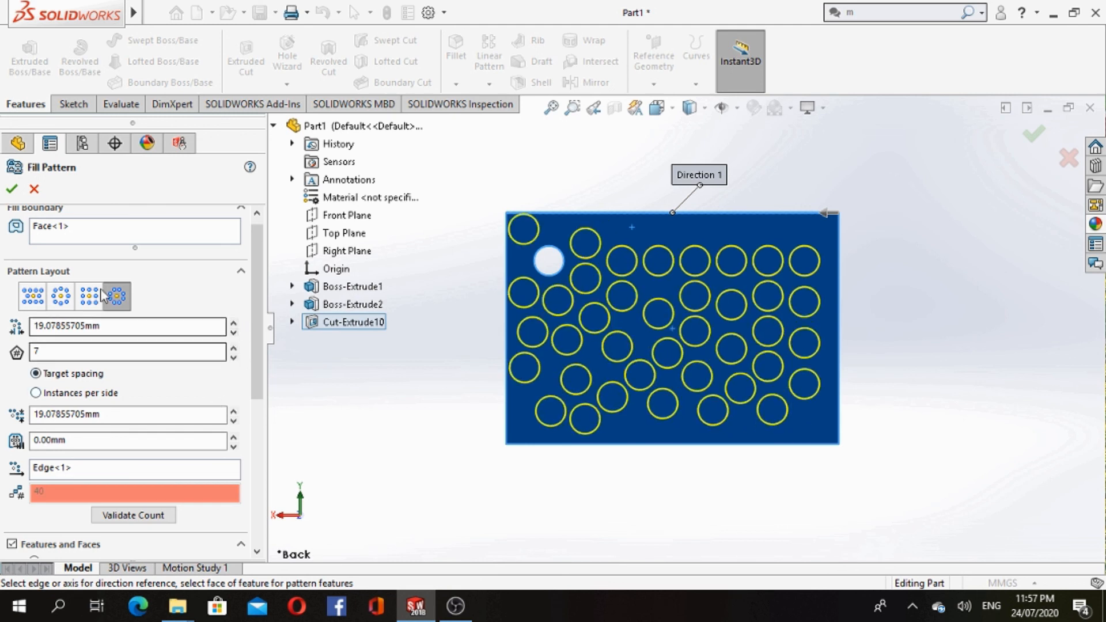
Switch the fill pattern to the perforation layout and set its margin to 10 mm
click(61, 296)
click(36, 301)
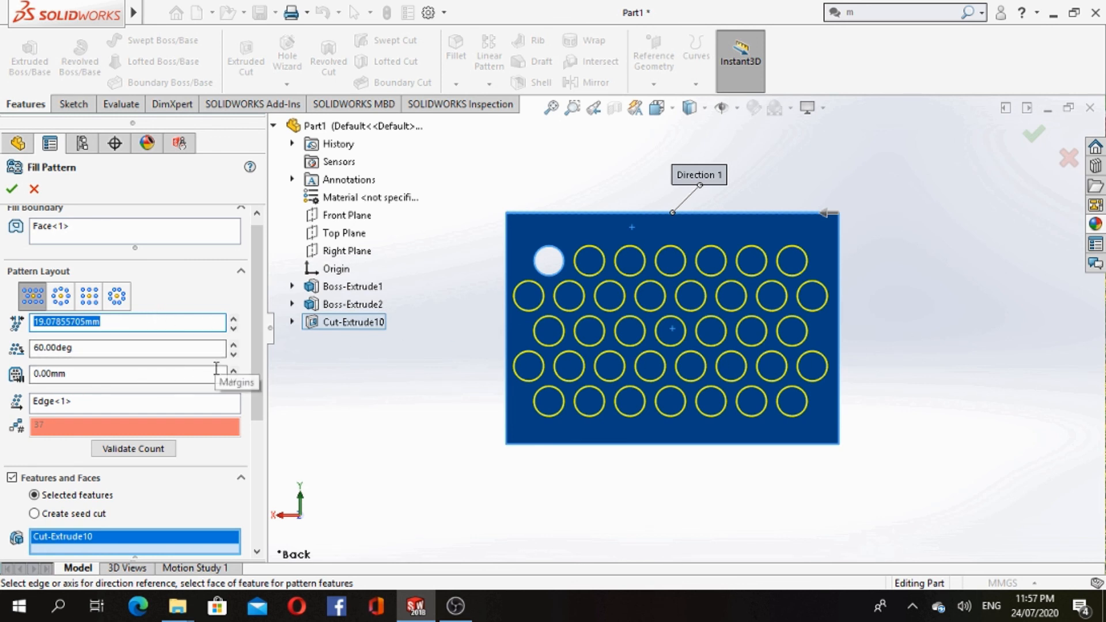
click(234, 371)
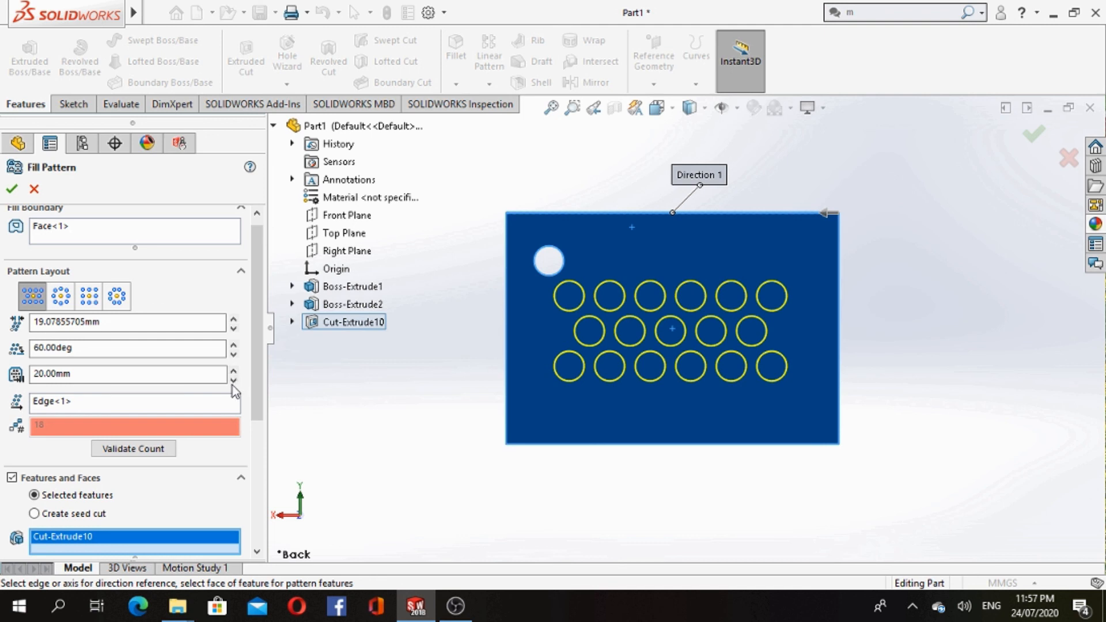
click(233, 379)
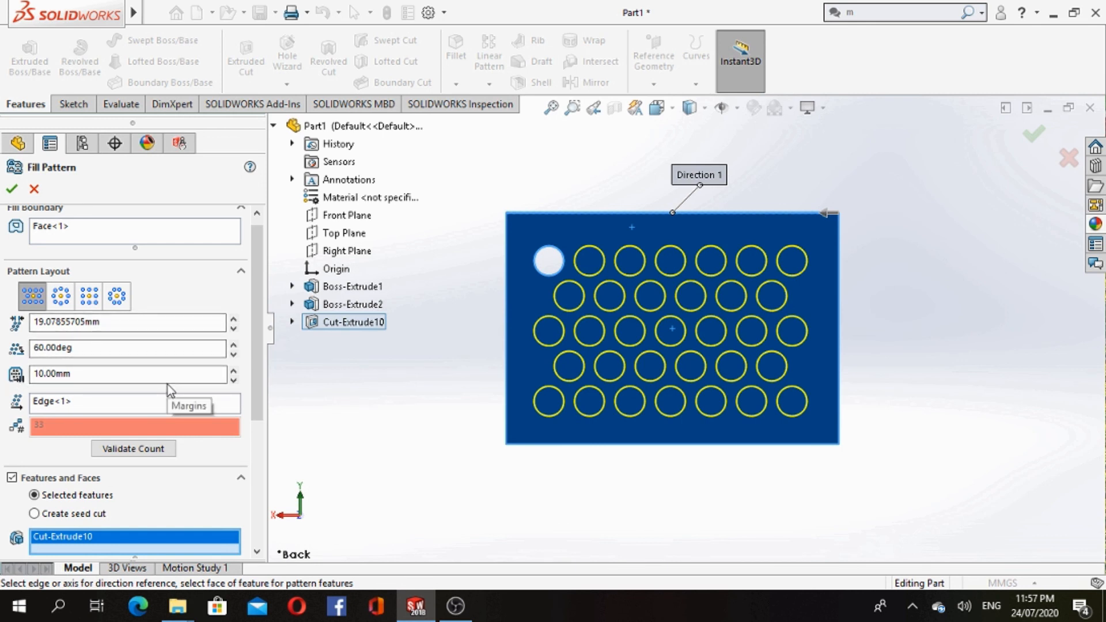
Validate the instance count and create the fill pattern of holes on the tabletop
scroll(217, 449, down, 3)
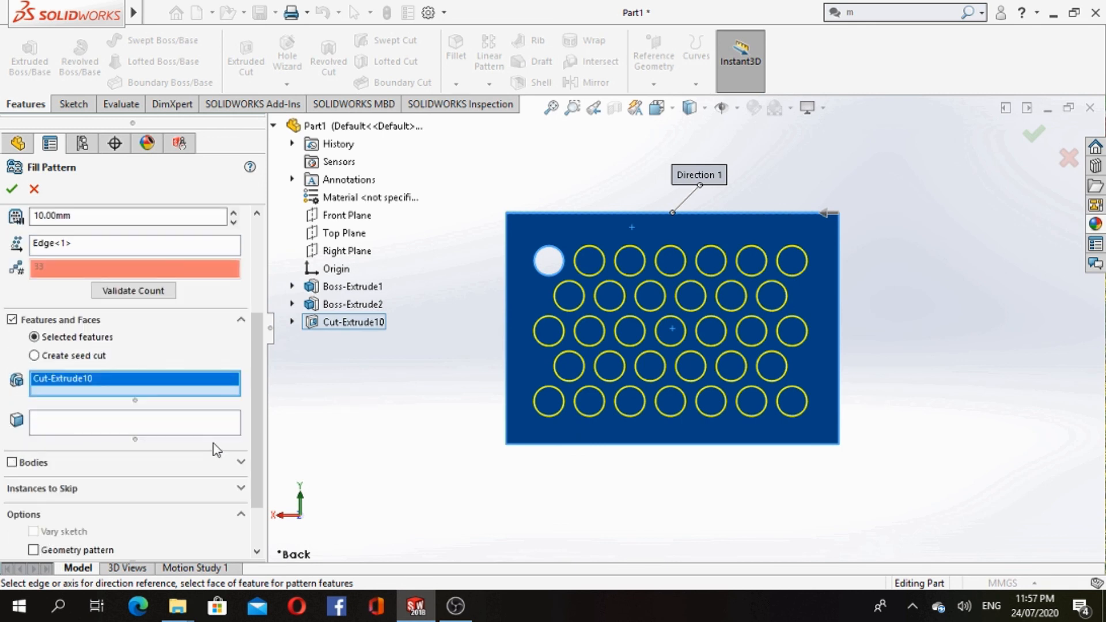
click(140, 291)
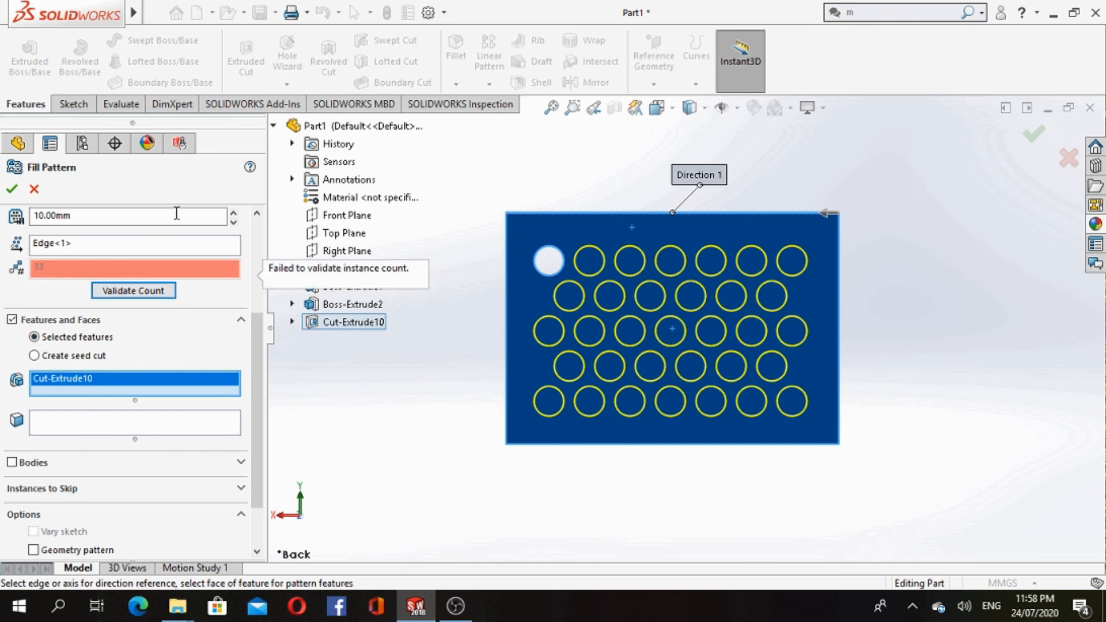
scroll(182, 353, up, 3)
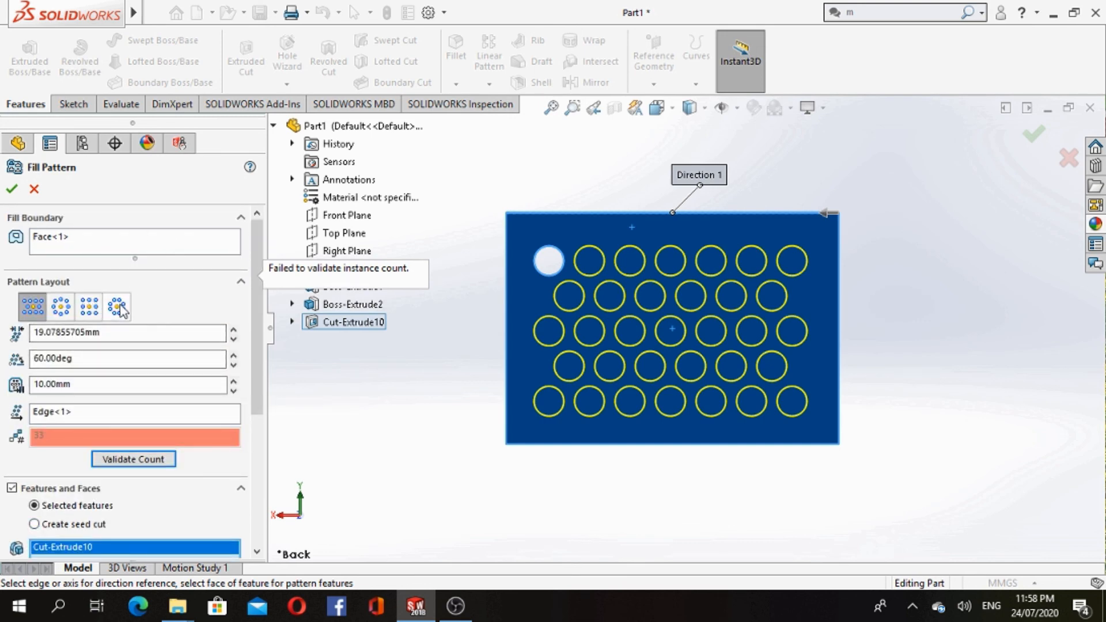
click(11, 189)
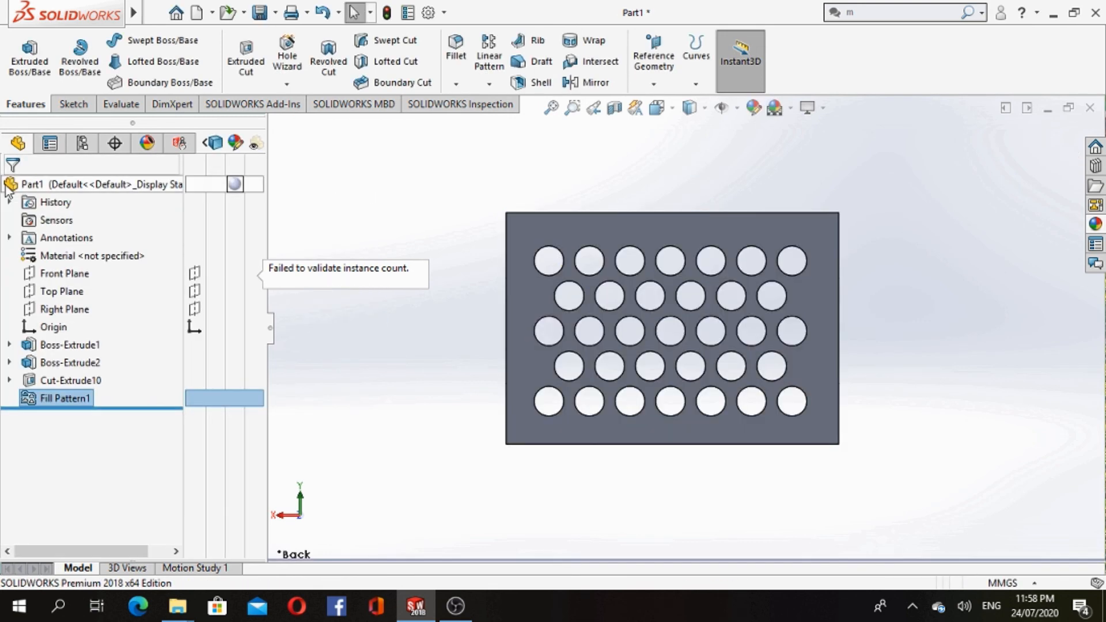
click(432, 342)
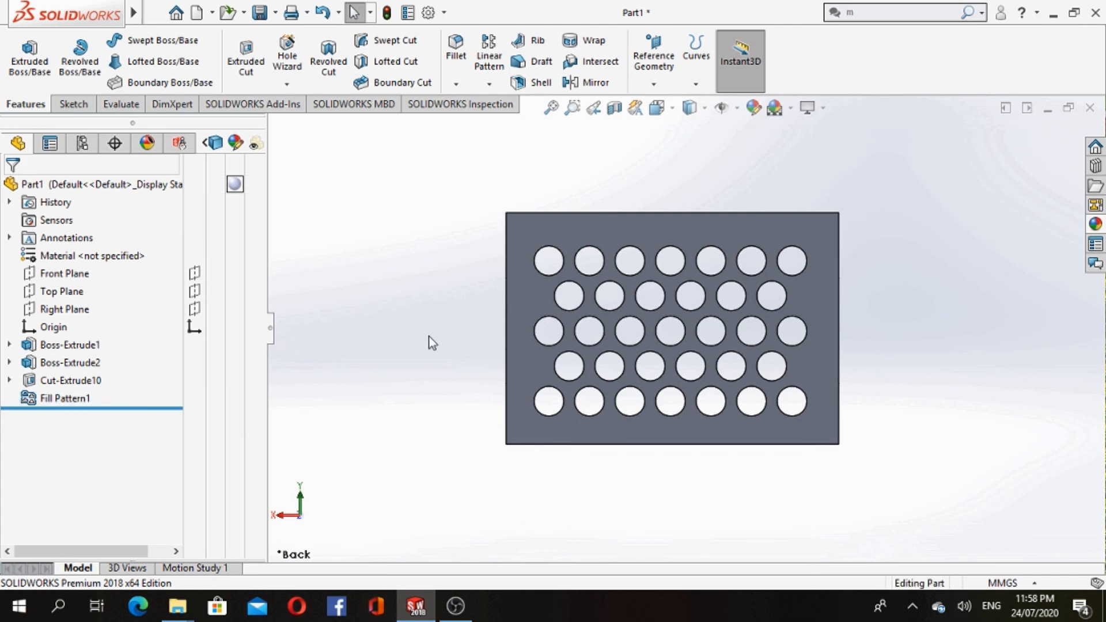
Examine the filled hole pattern through the tabletop from several tilted viewing angles
key(Up)
key(Up)
key(Up)
key(Up)
key(Down)
key(Down)
key(Down)
key(Down)
key(Down)
key(Up)
key(Up)
key(Up)
key(Up)
key(Up)
key(Up)
key(Down)
key(Down)
key(Down)
key(Down)
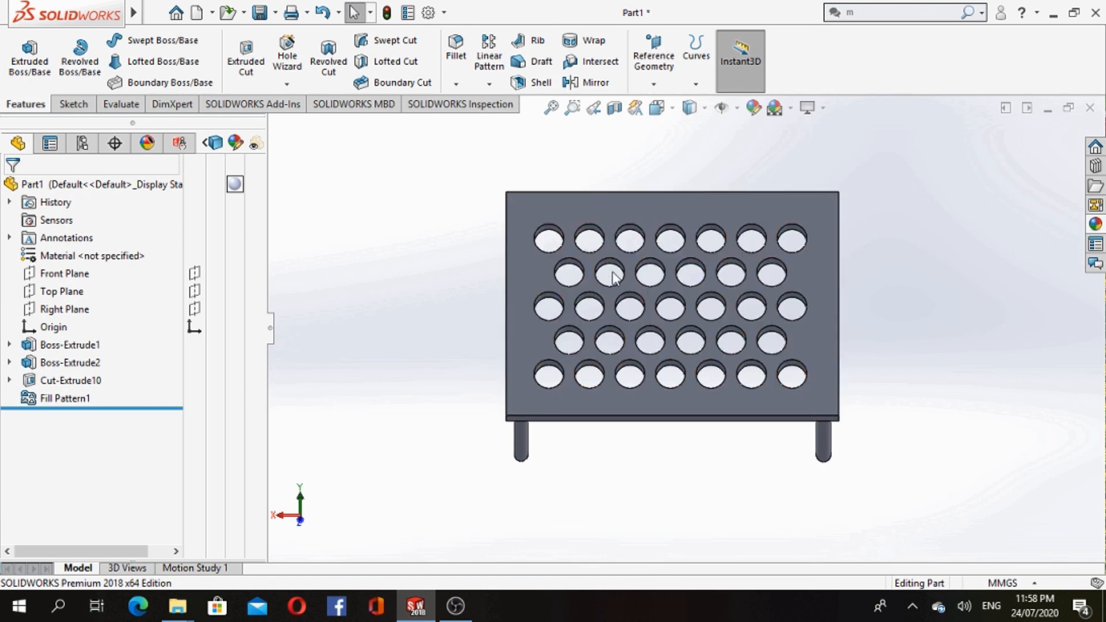